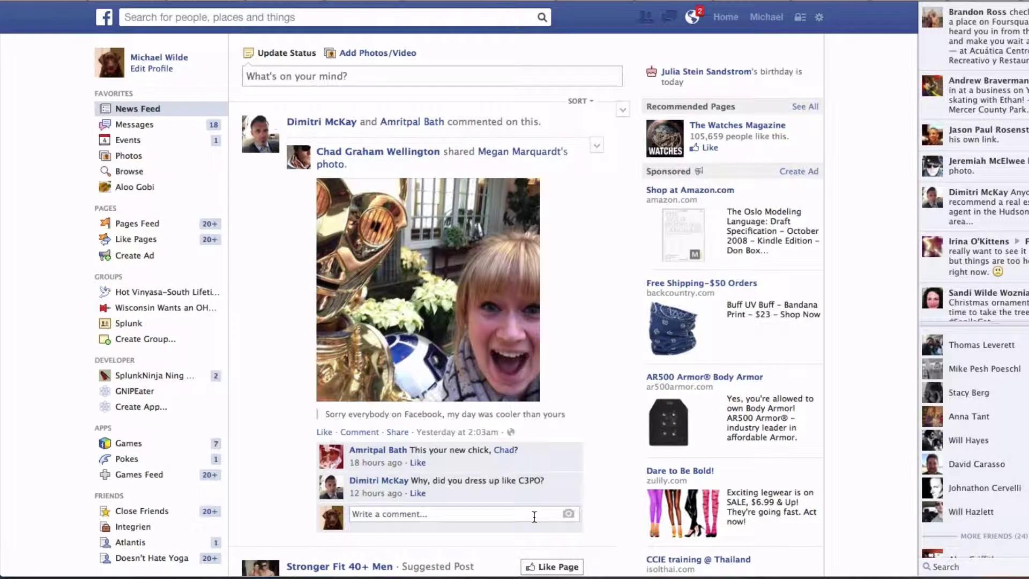
- Browse the News Feed and open, then dismiss, the C3PO photo story's options
scroll(535, 516, down, 15)
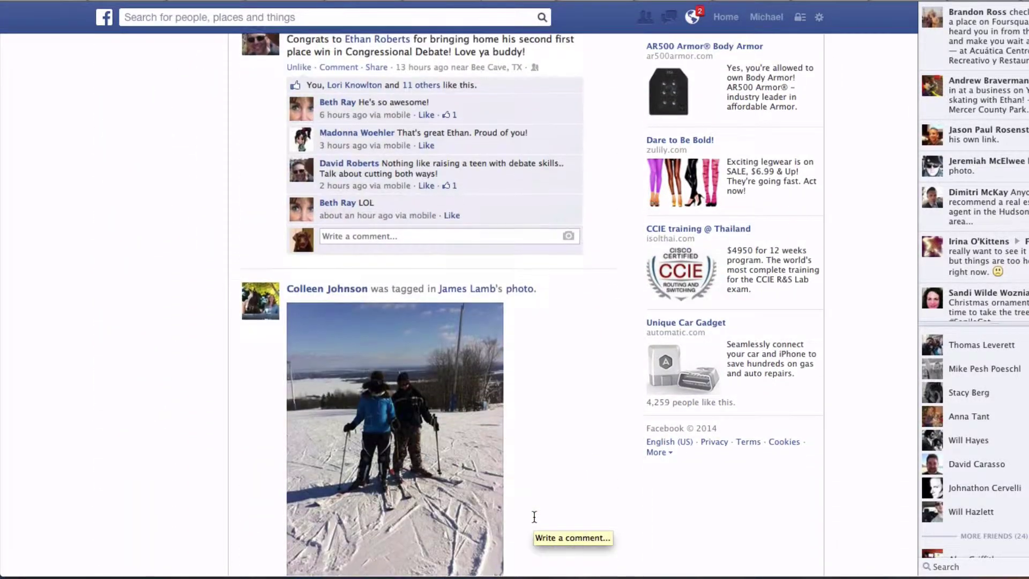
scroll(534, 516, down, 15)
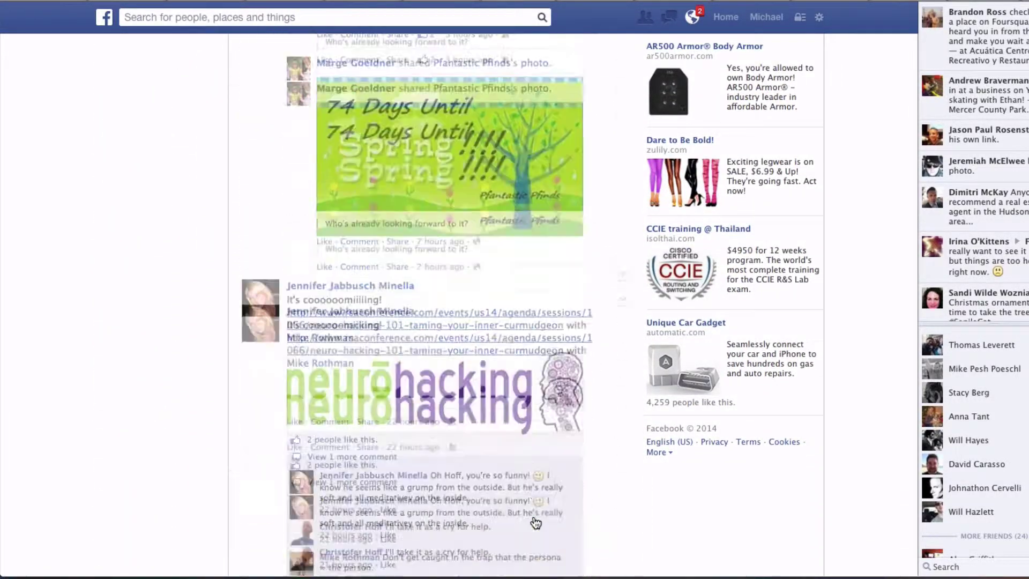
scroll(535, 521, down, 5)
scroll(534, 517, up, 15)
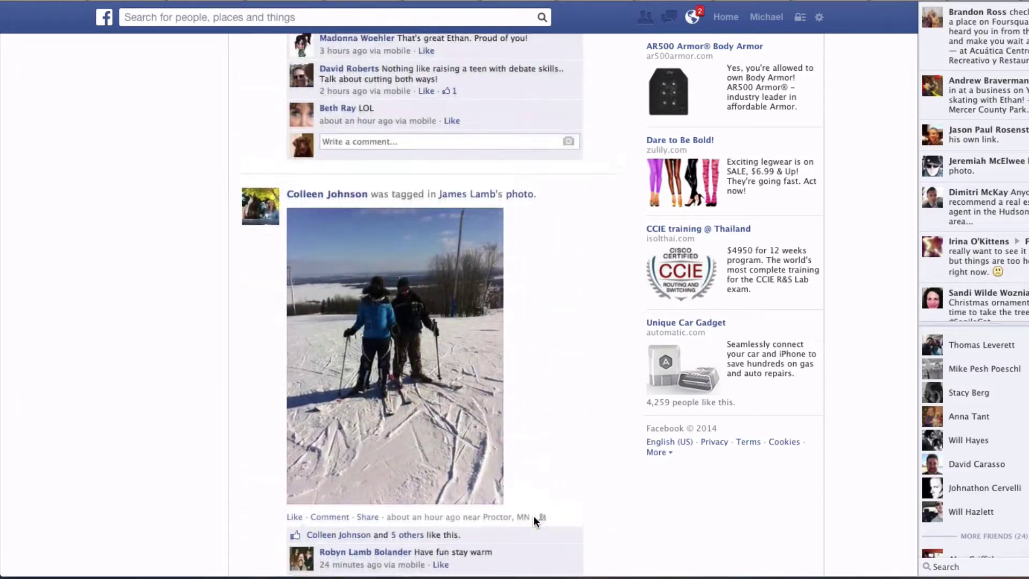
scroll(533, 515, up, 10)
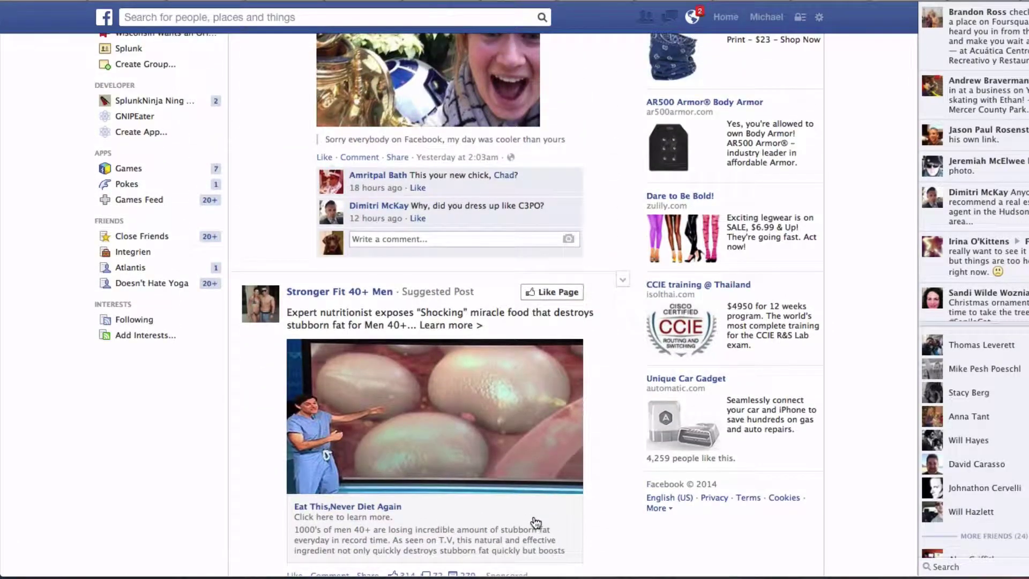
scroll(535, 523, up, 5)
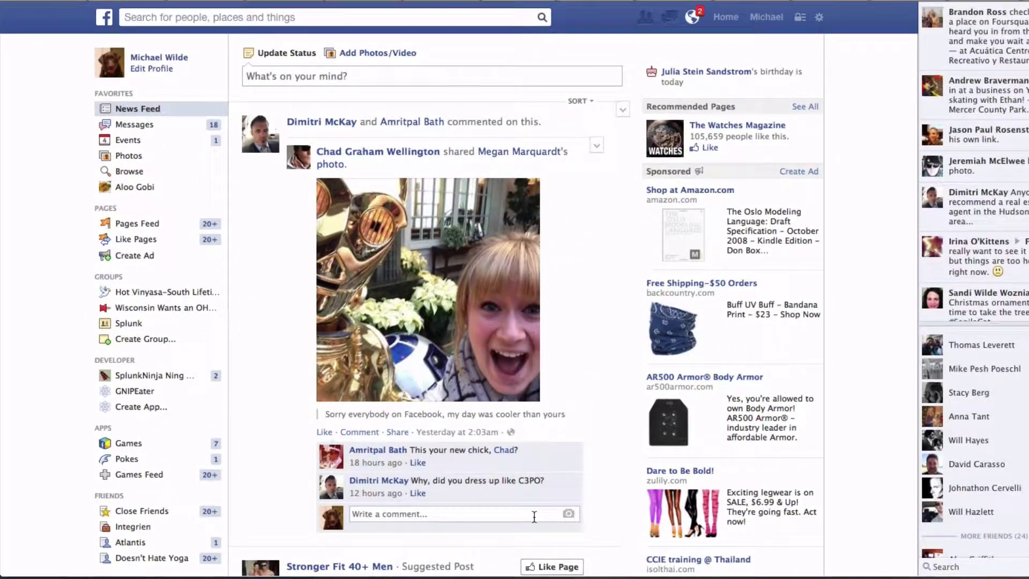
click(623, 111)
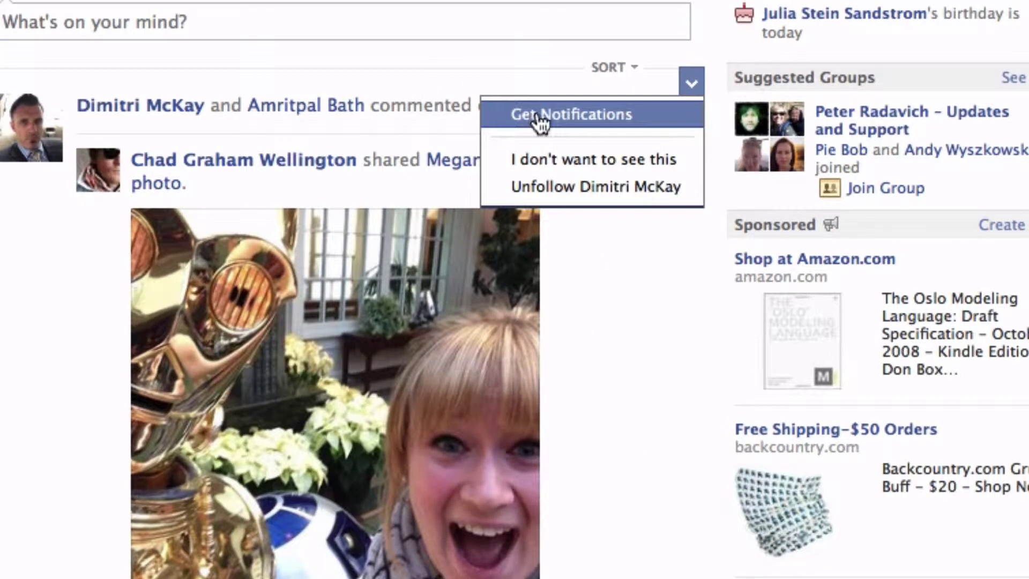
click(423, 58)
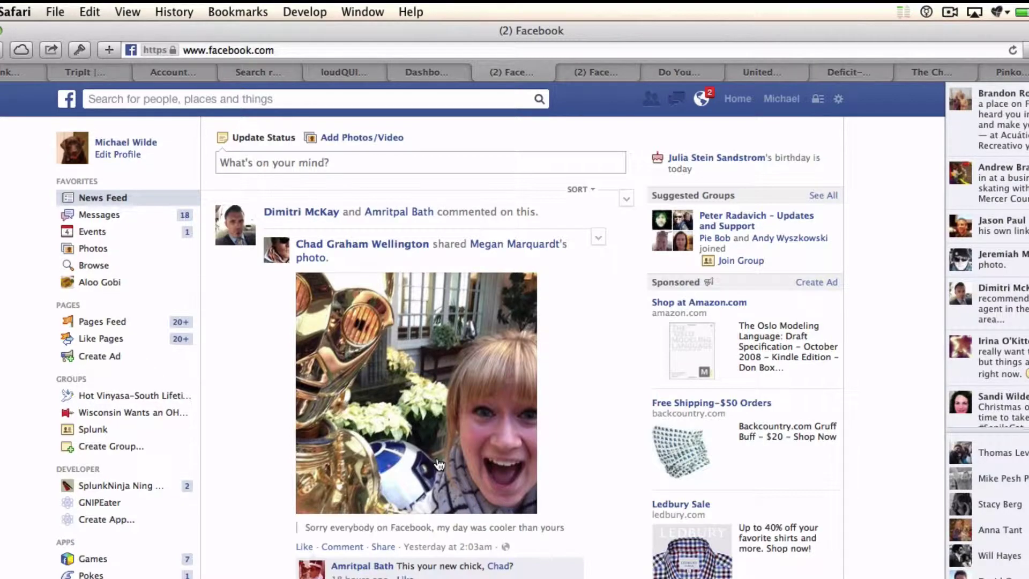
- Open the overview of all friend lists via the sidebar's FRIENDS MORE link
scroll(349, 526, down, 10)
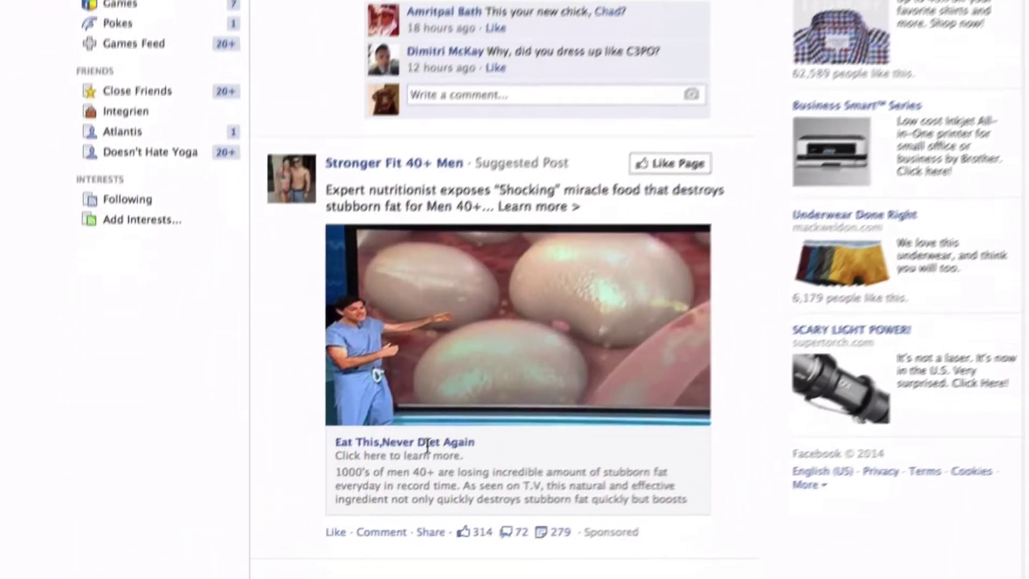
scroll(427, 444, up, 6)
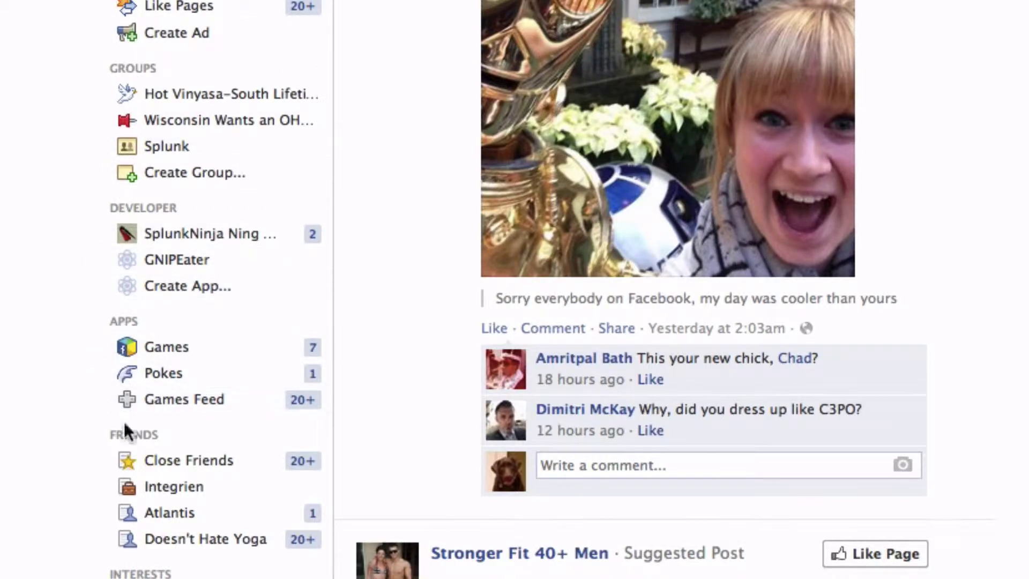
scroll(126, 458, down, 5)
scroll(127, 458, down, 2)
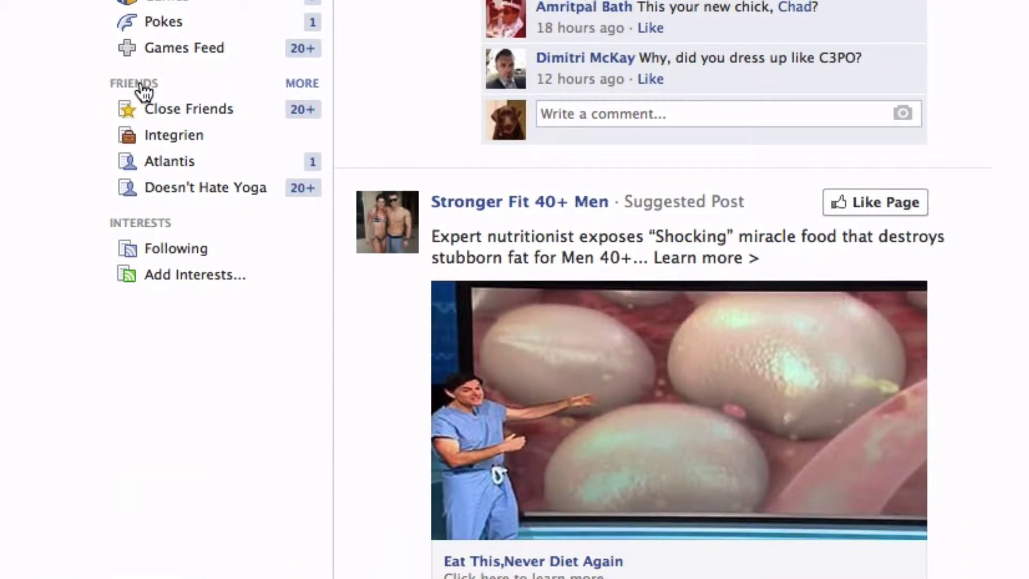
click(302, 85)
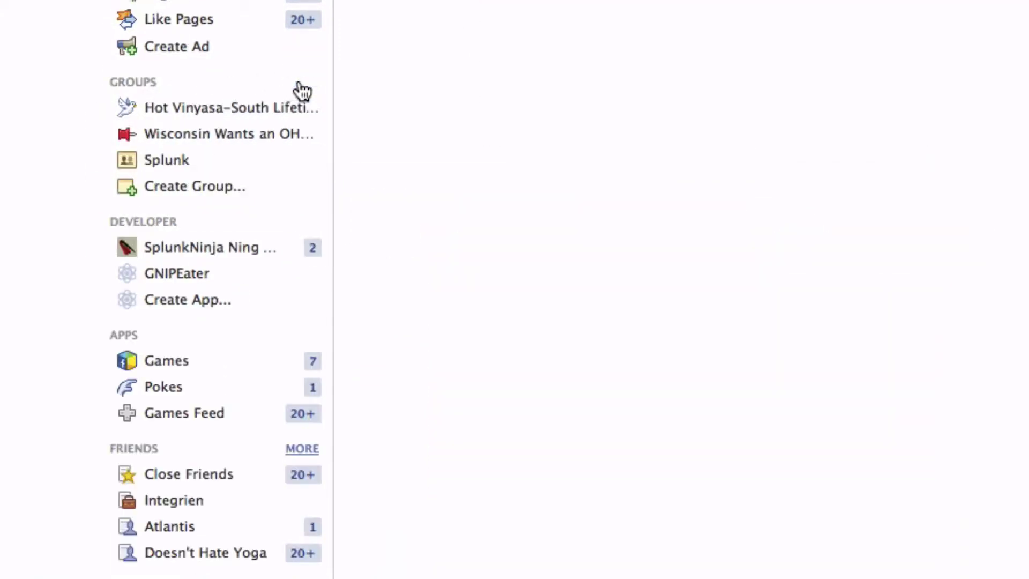
scroll(302, 90, down, 6)
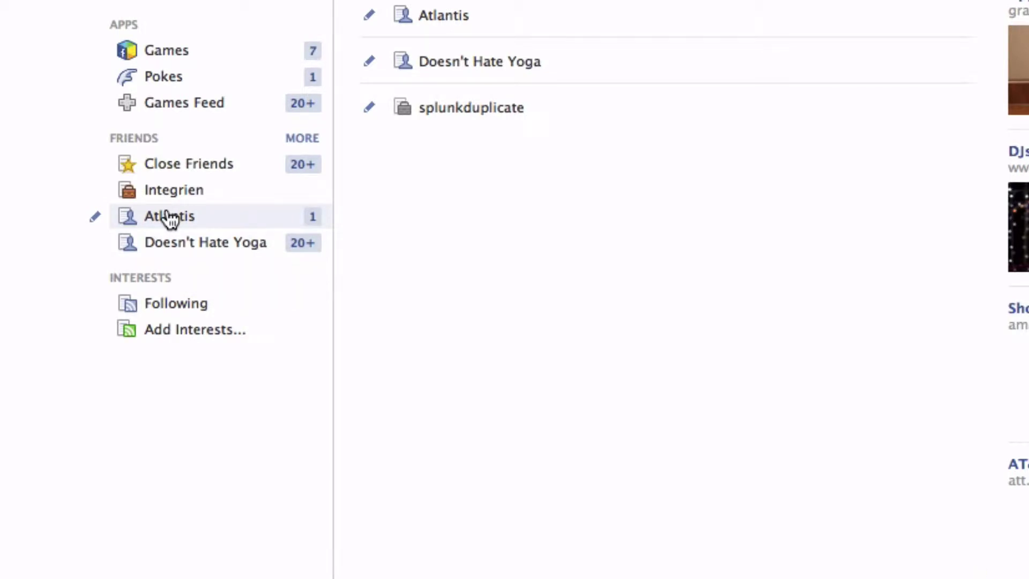
- Open the Atlantis list from the sidebar to view its 240 members and posts
click(167, 214)
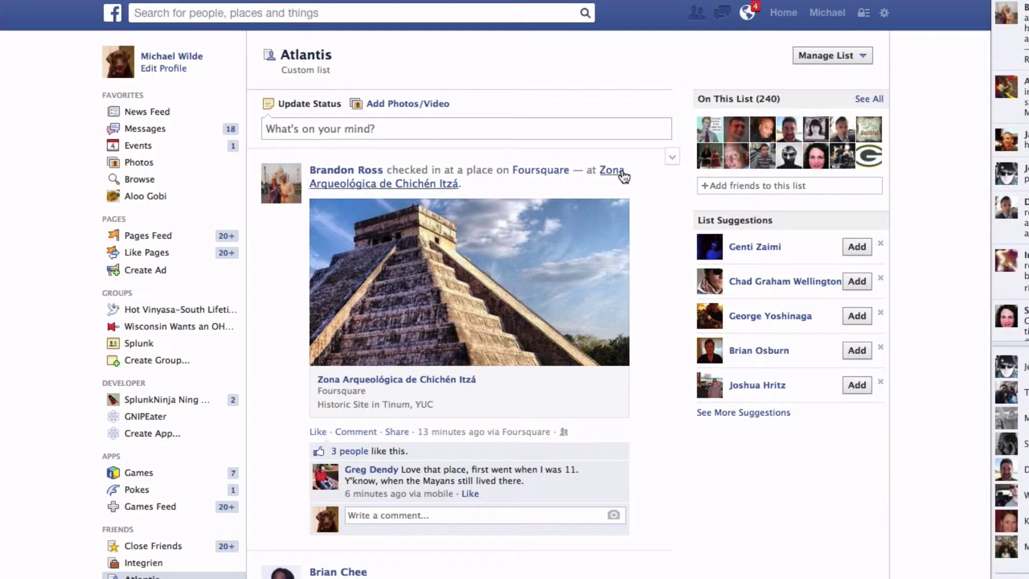
- Check the Atlantis Manage List options without changes, then return to the friend lists overview
mouse_move(620, 170)
click(816, 56)
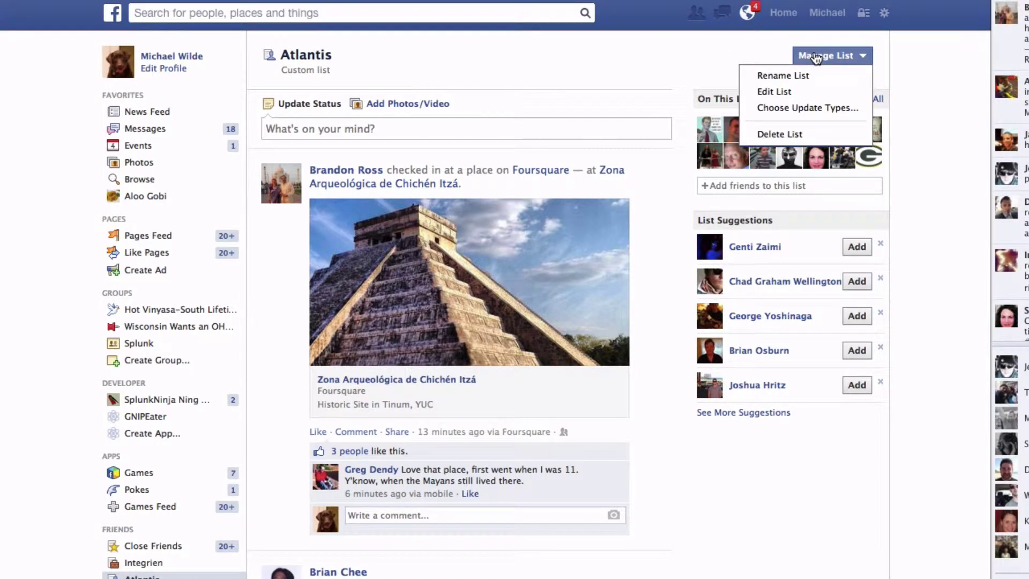
click(729, 36)
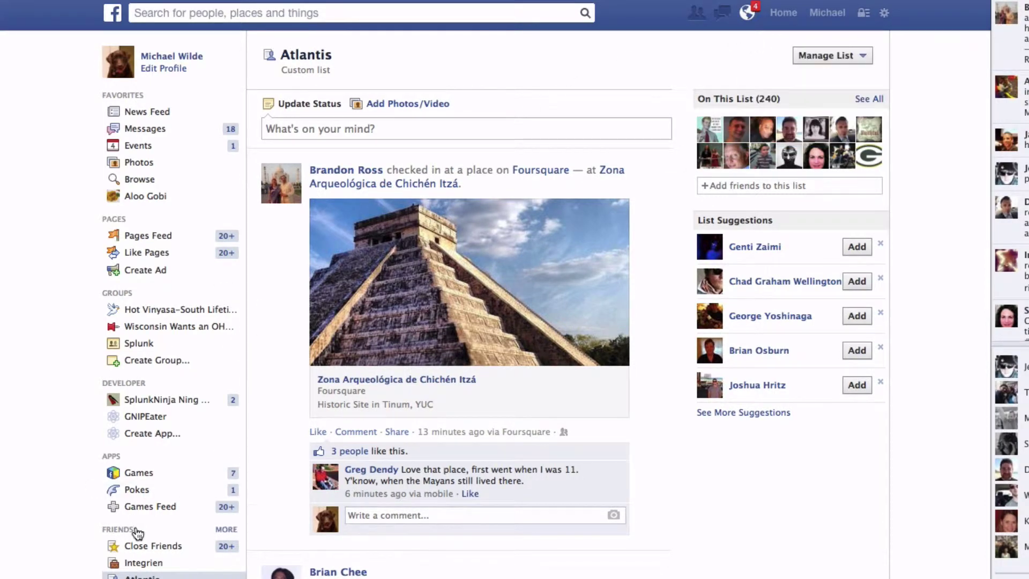
scroll(137, 528, down, 1)
scroll(140, 514, up, 1)
click(852, 60)
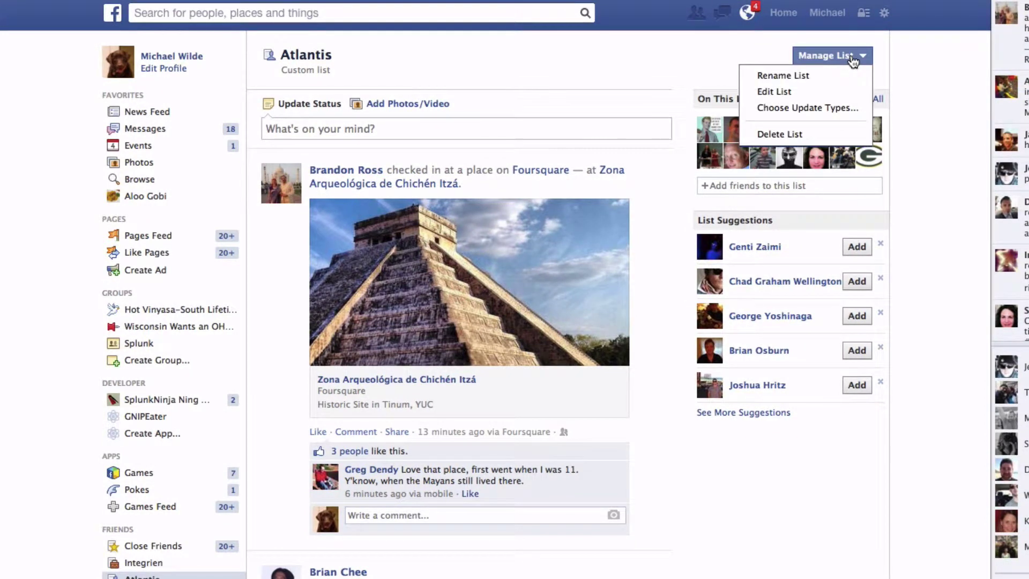
click(647, 36)
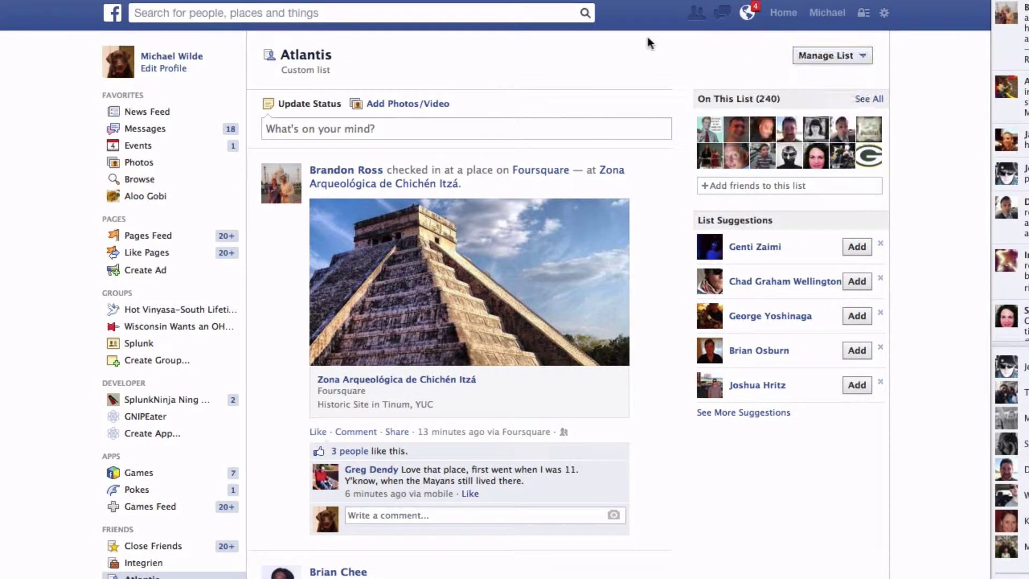
click(120, 529)
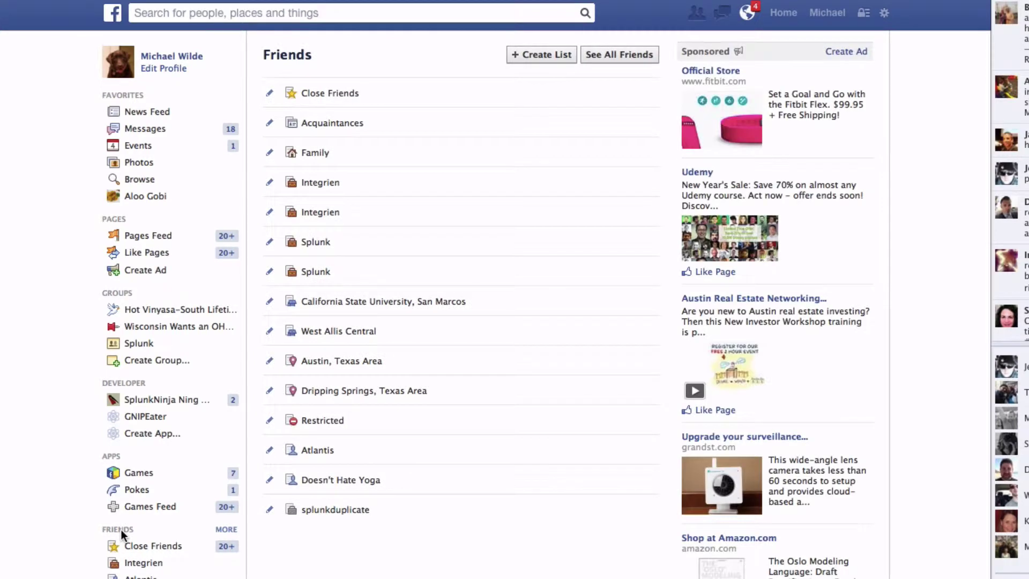
- Create a friend list named Cheeseheads with the members note 'People who like the packers'
click(541, 56)
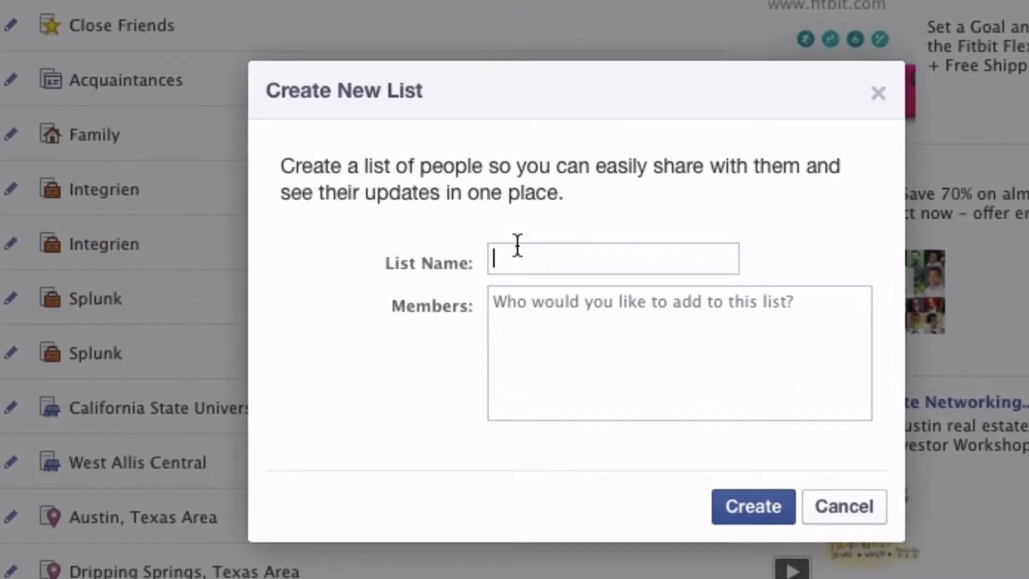
text(Cheeseheads)
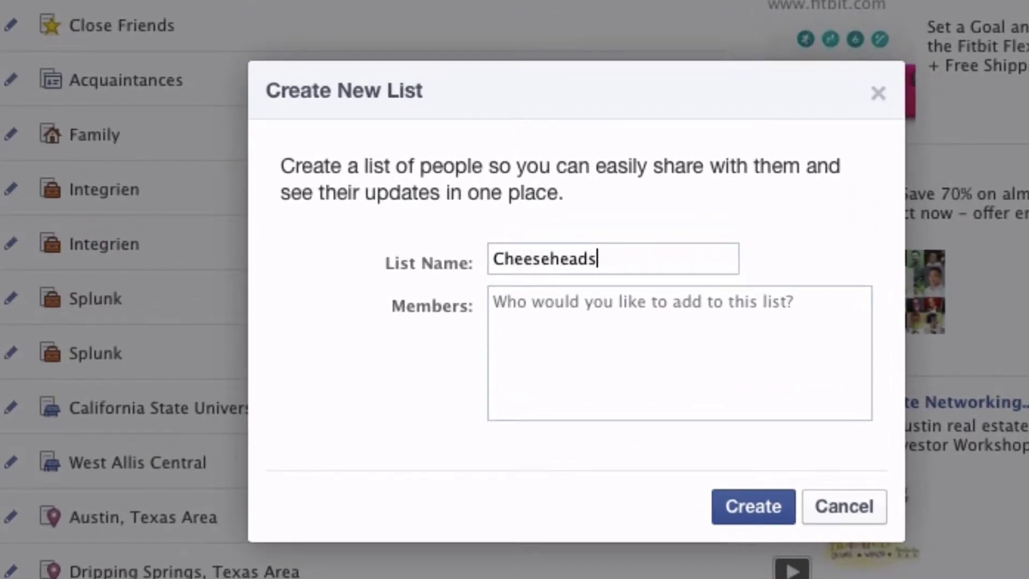
key(Tab)
text(People who like th p)
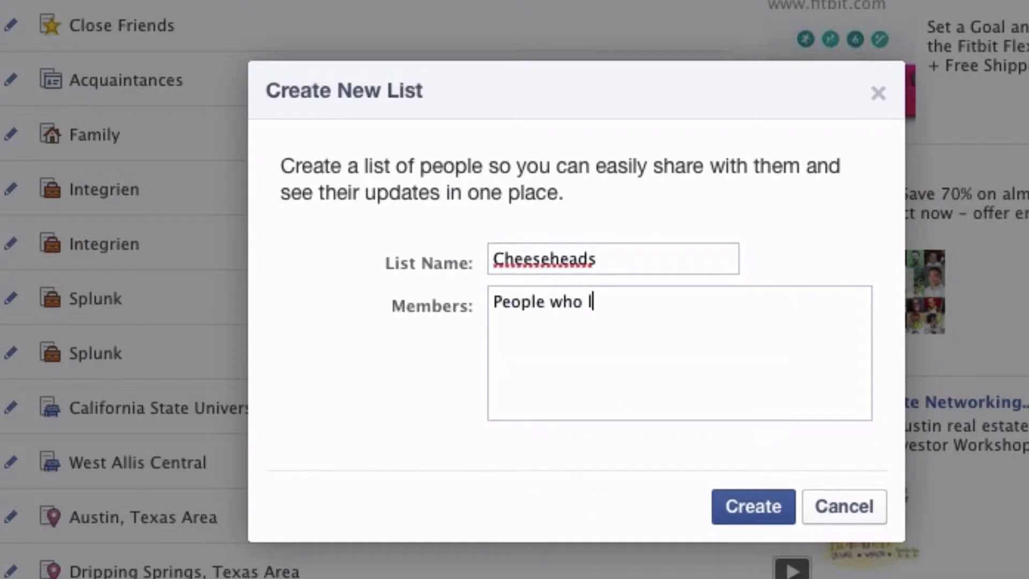
key(BackSpace)
key(BackSpace)
text(e packers)
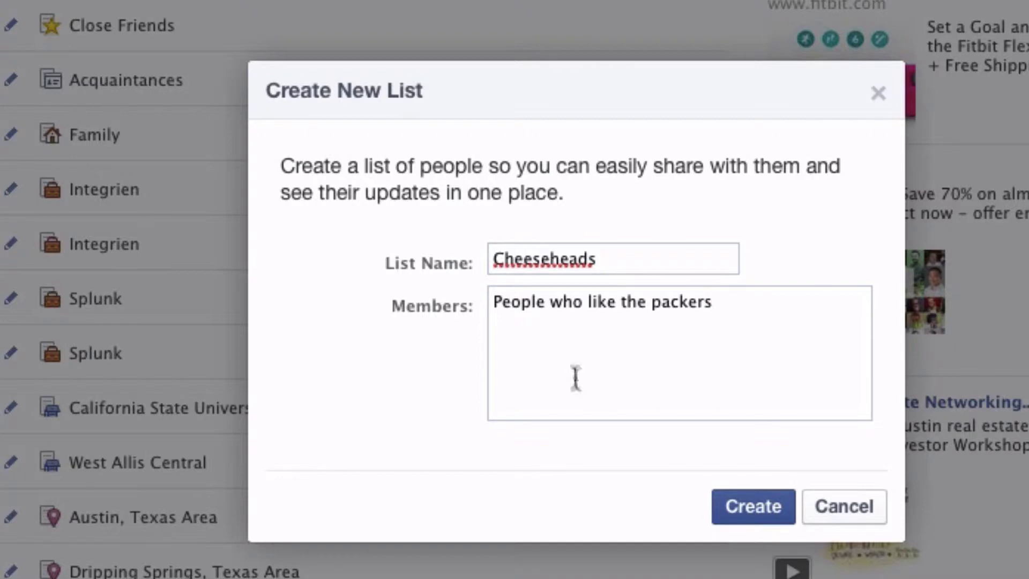
click(762, 511)
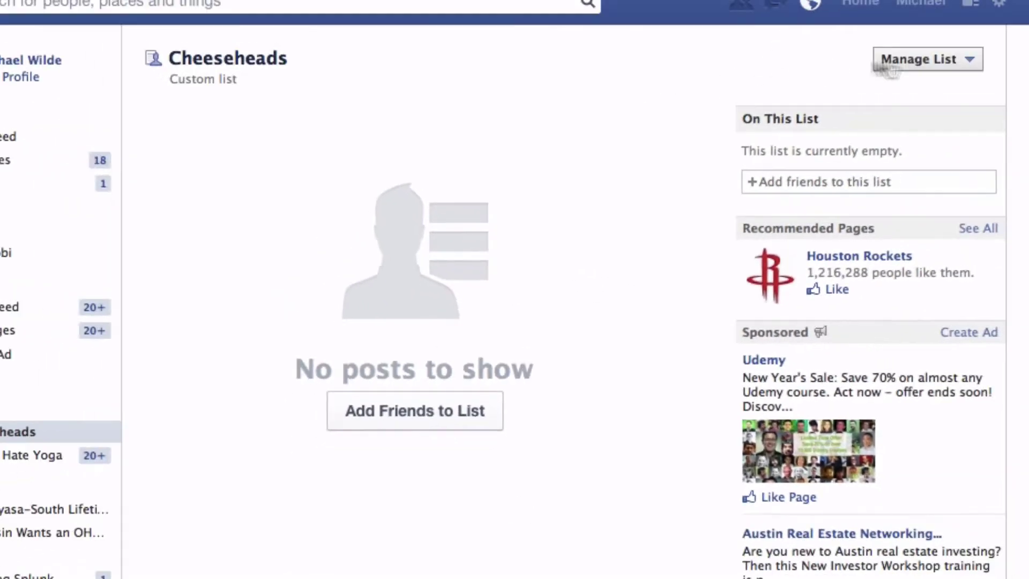
- Open the Cheeseheads member editor and switch the browse filter to all Friends
click(925, 61)
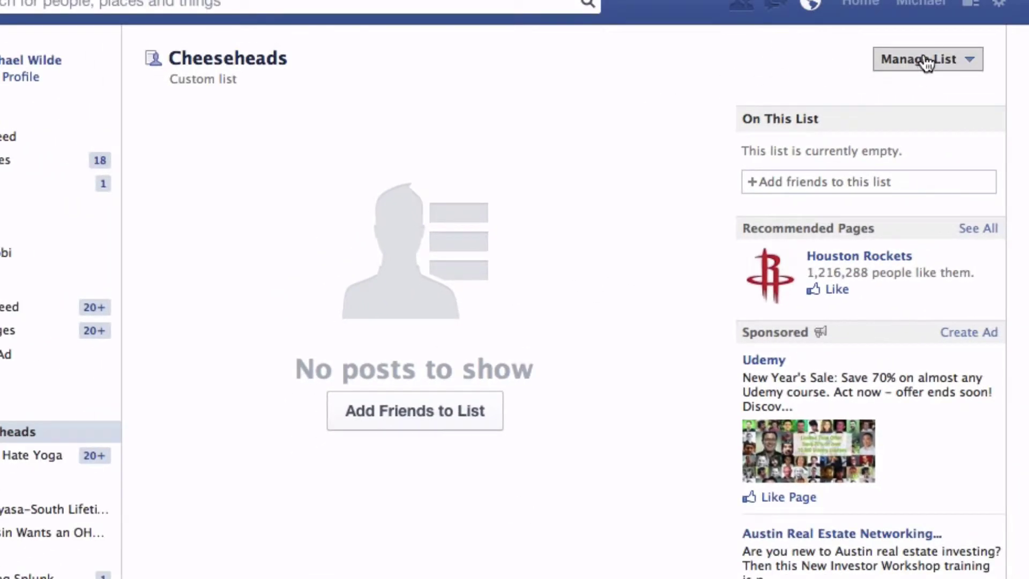
click(906, 110)
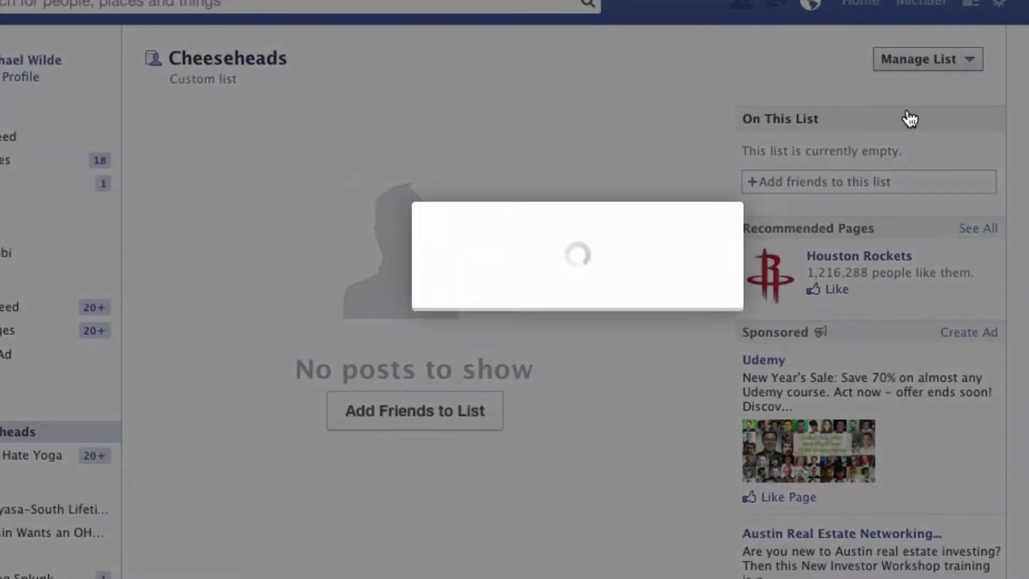
click(592, 124)
text(wilde)
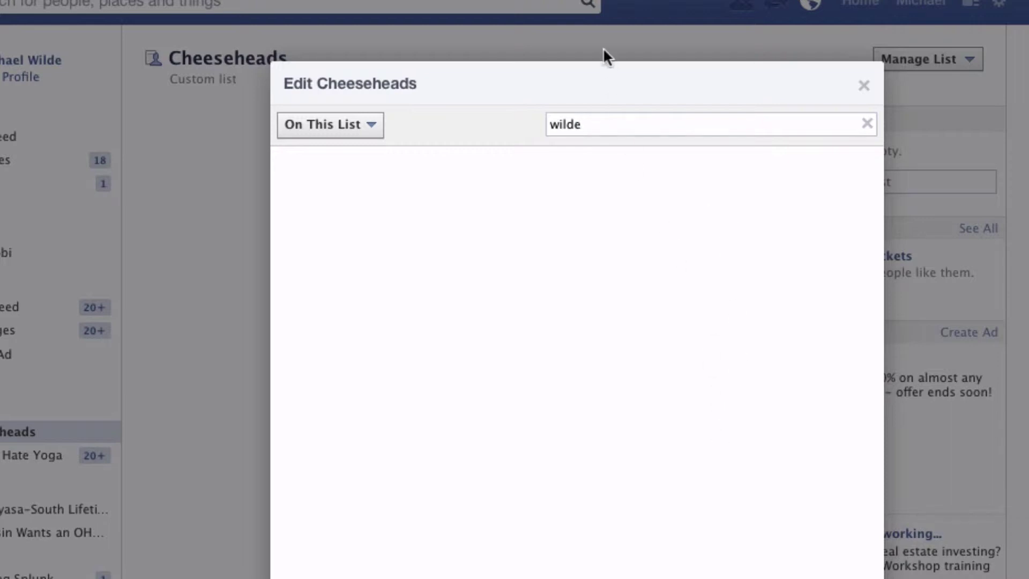
click(315, 135)
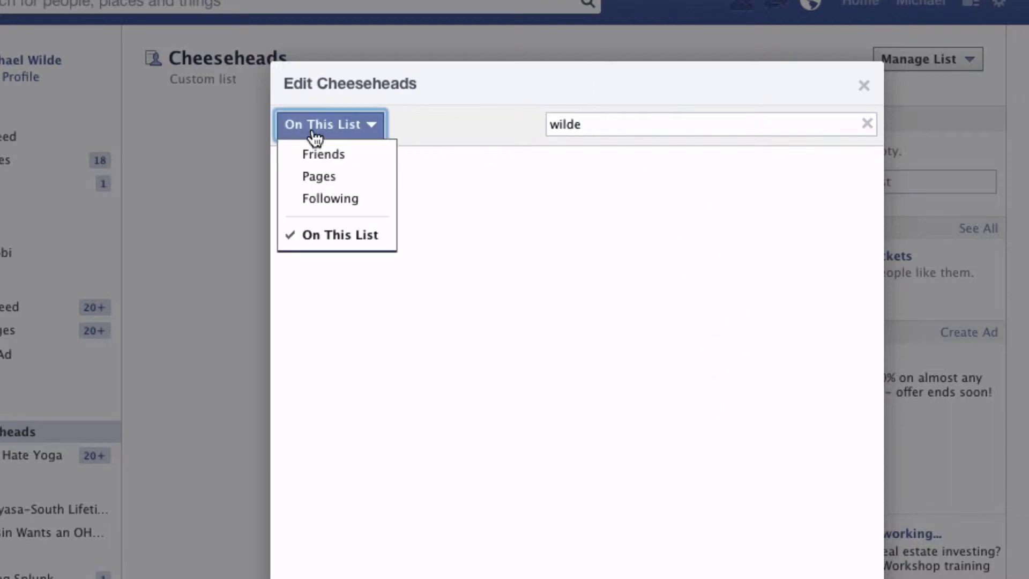
click(315, 157)
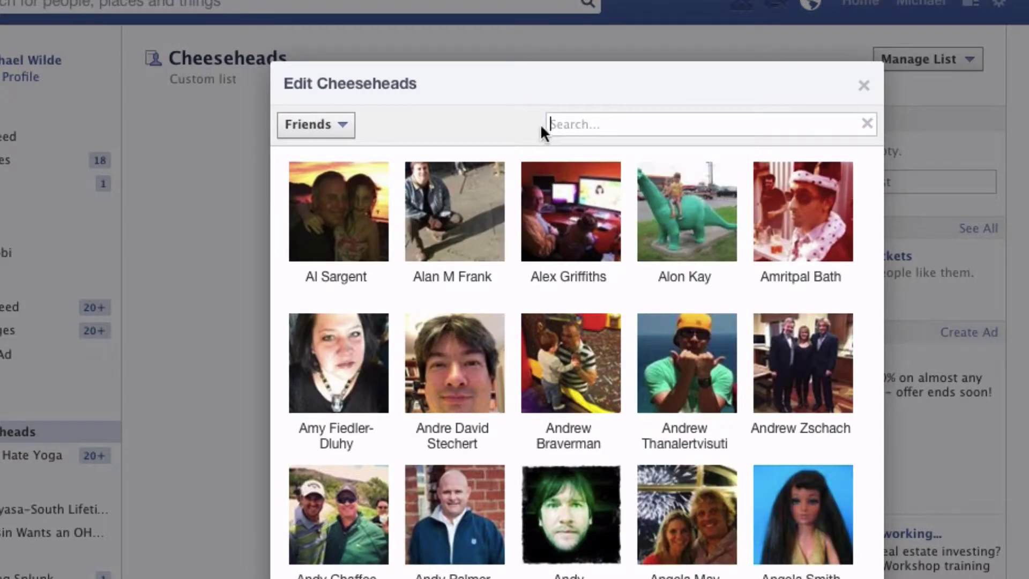
- Search 'wilde' and check five of the matching friends for the list
text(wilde)
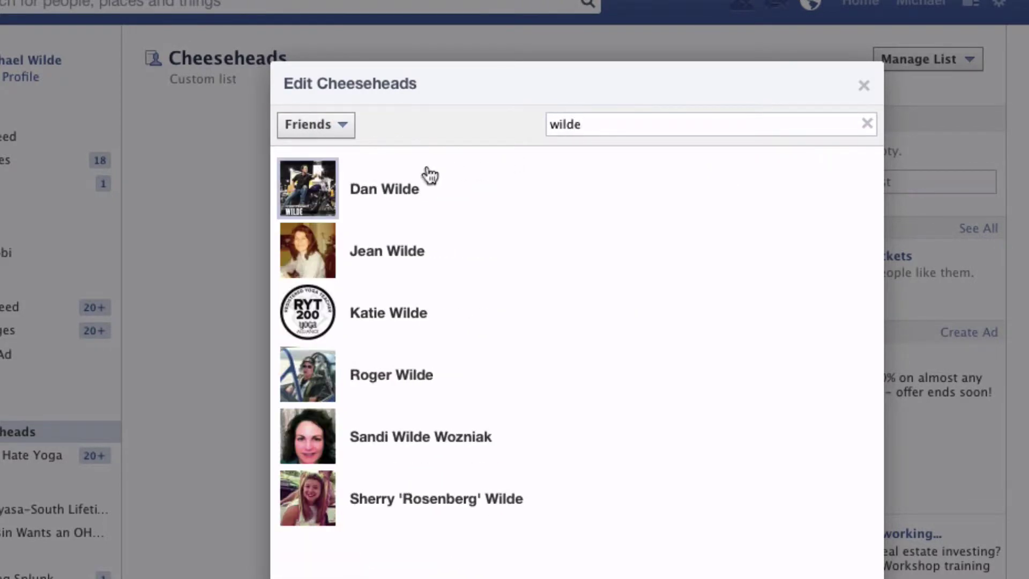
click(408, 188)
click(322, 250)
click(320, 322)
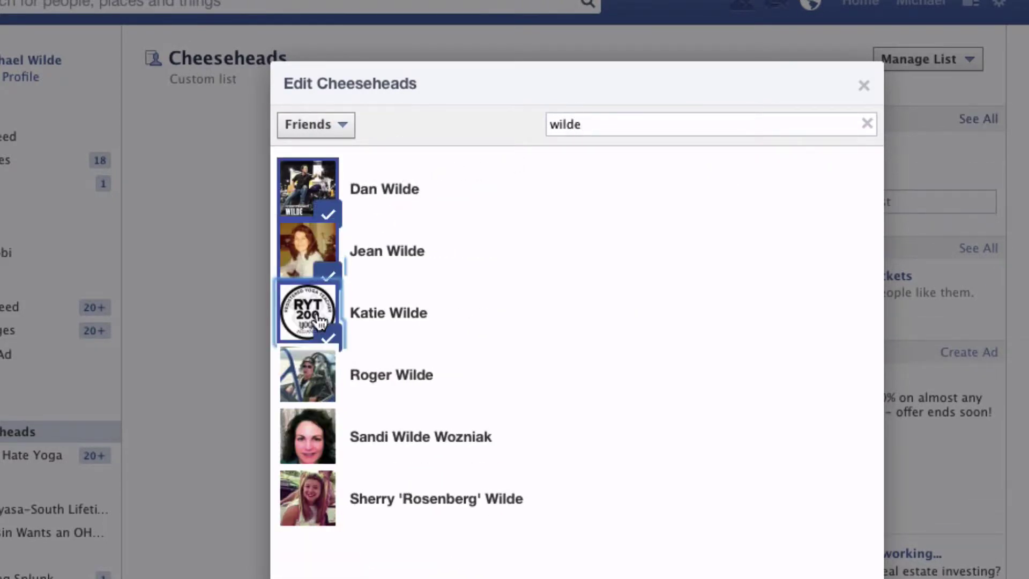
click(319, 322)
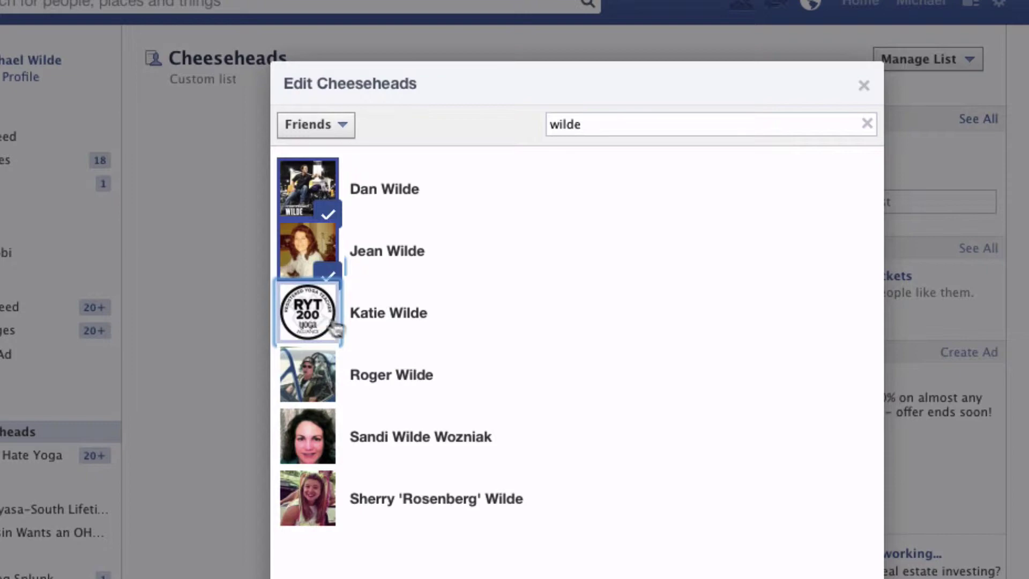
click(322, 378)
click(322, 437)
click(321, 498)
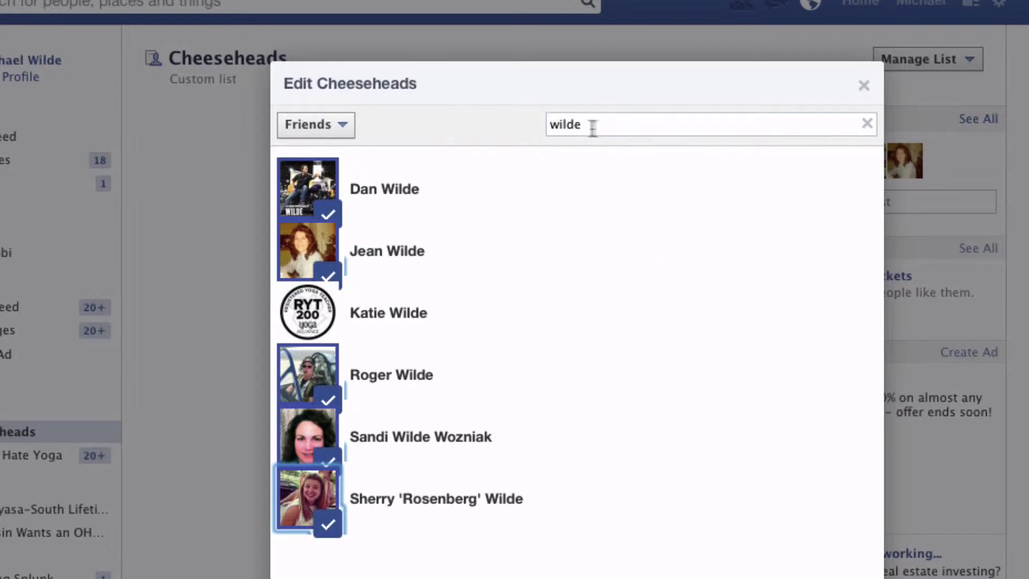
- Search 'mel' to add a sixth friend, then finish editing and refresh the list page
drag(592, 128, 479, 131)
key(BackSpace)
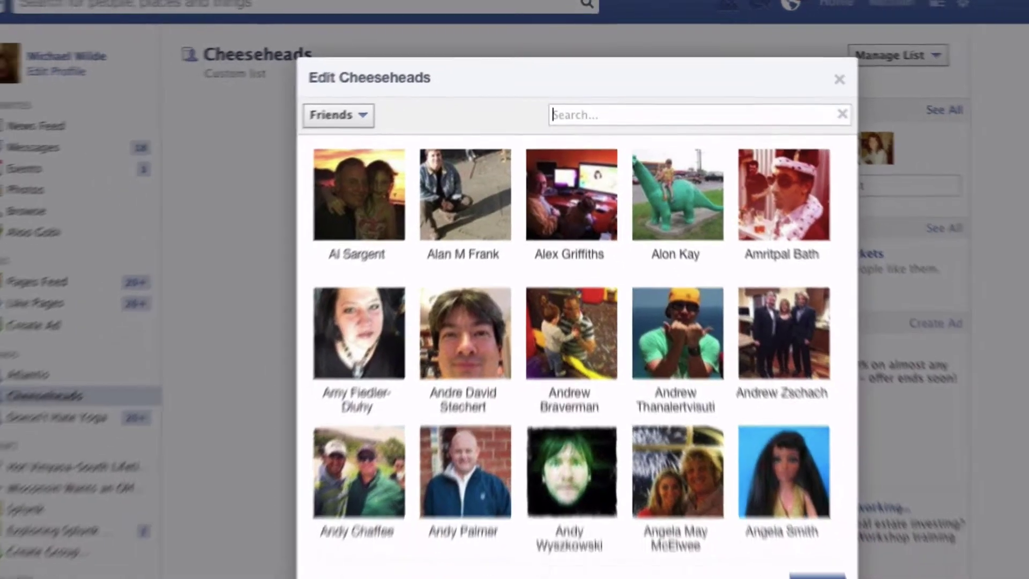
text(mel)
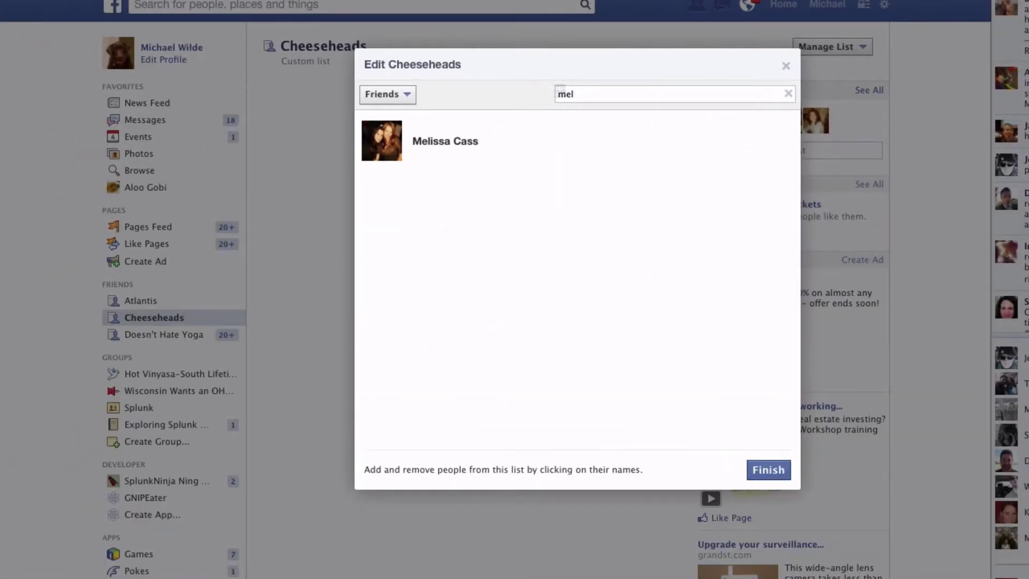
click(387, 143)
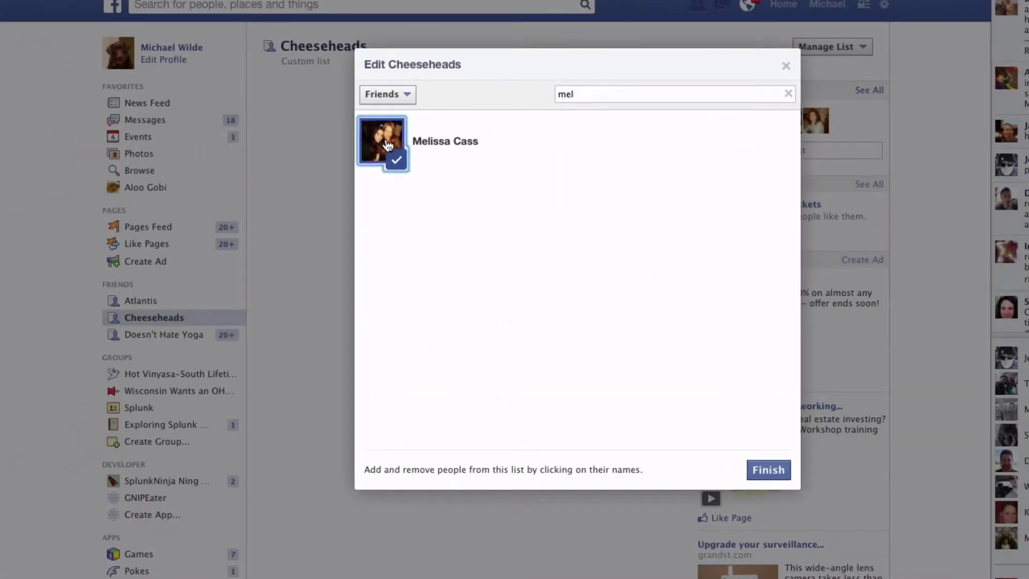
click(761, 467)
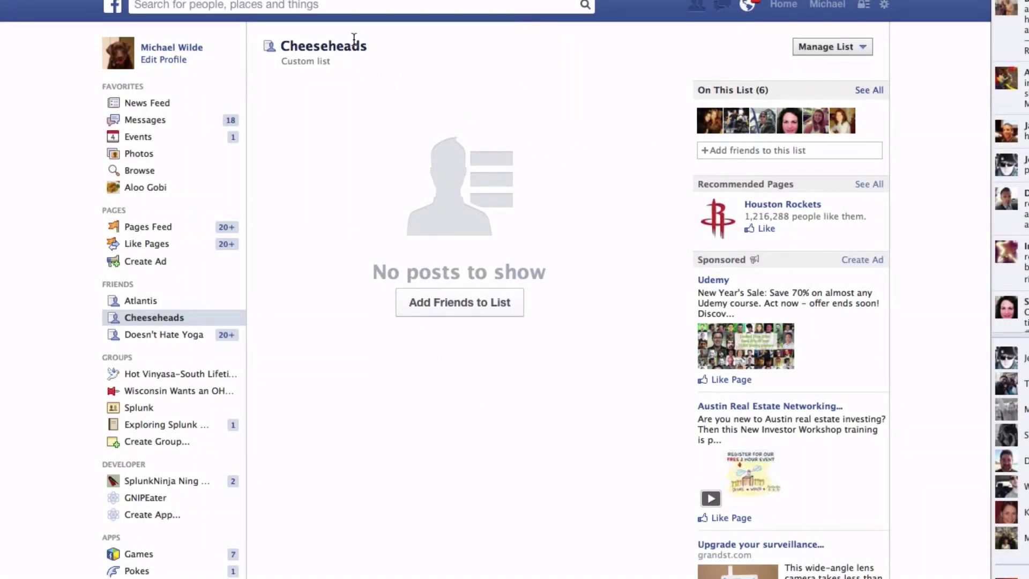
click(141, 321)
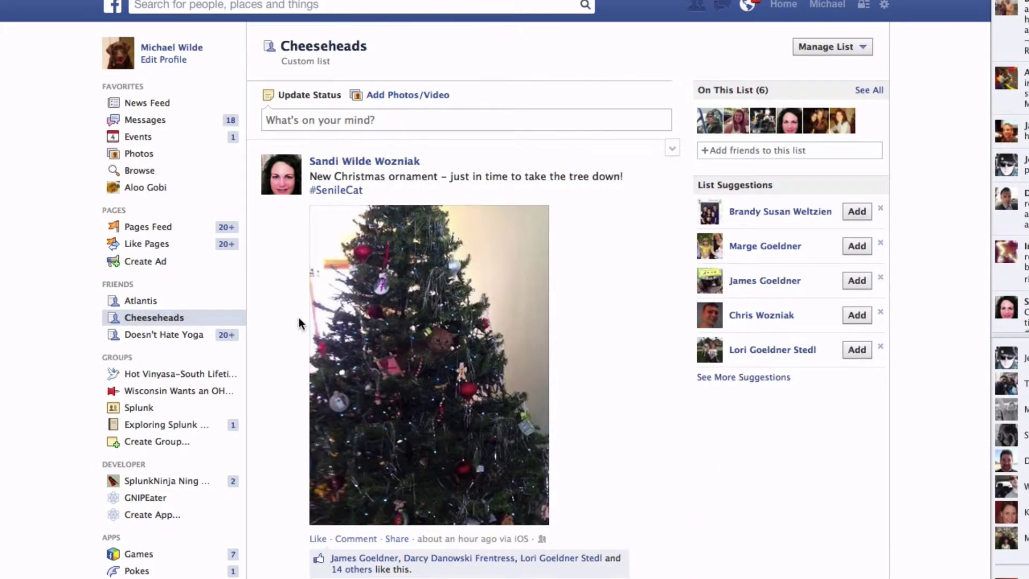
scroll(298, 318, down, 15)
- From the News Feed, post 'Packers are going to win today, right!' with audience changed from Atlantis to Cheeseheads
click(114, 11)
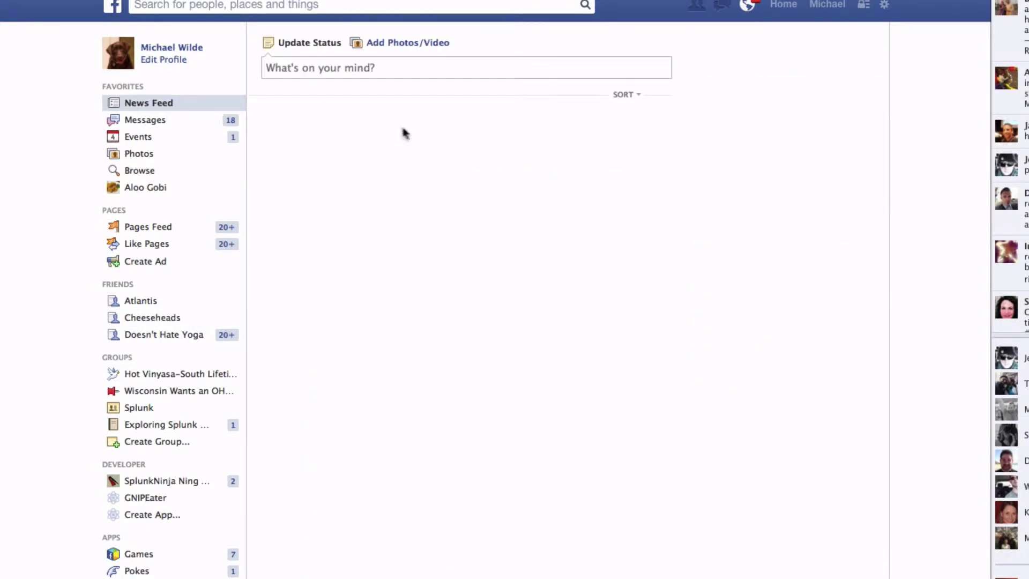
click(440, 70)
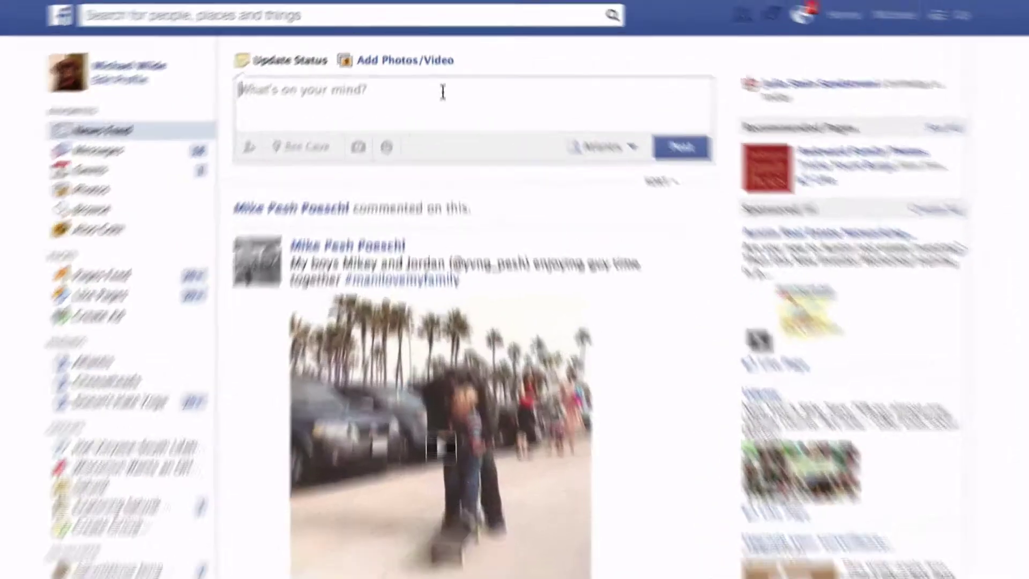
text(Pac)
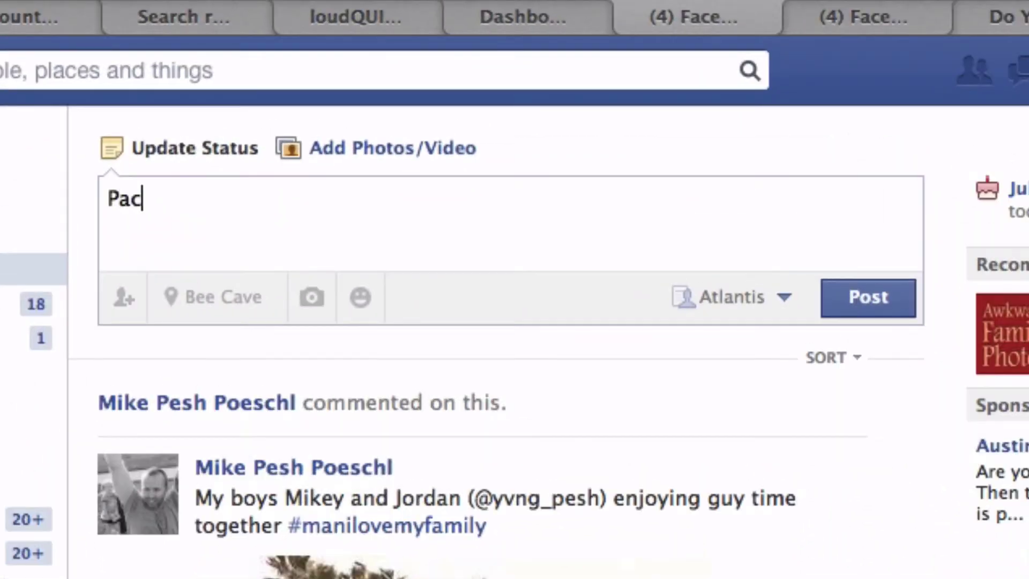
text(kers are going to )
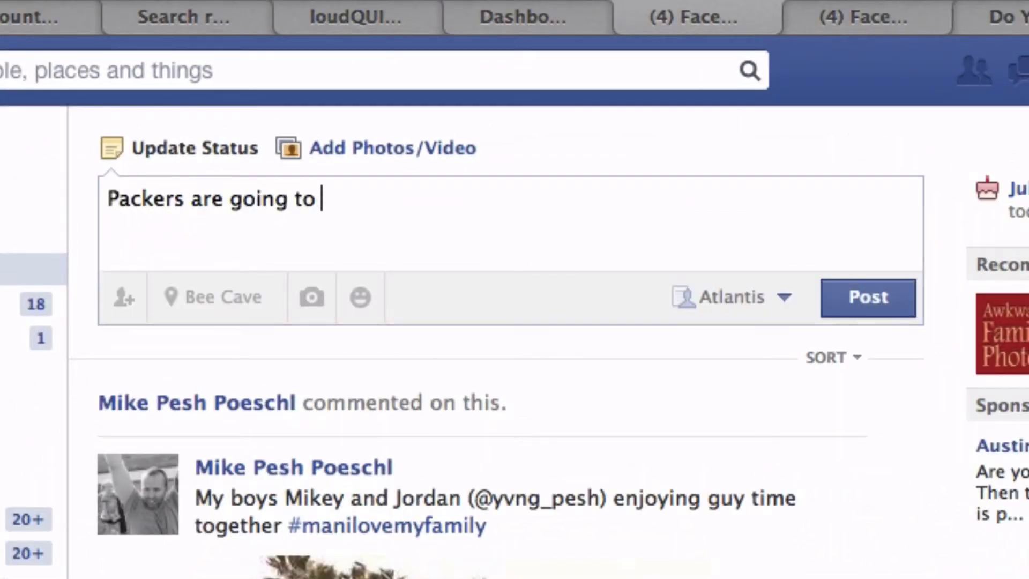
text(win today, right!)
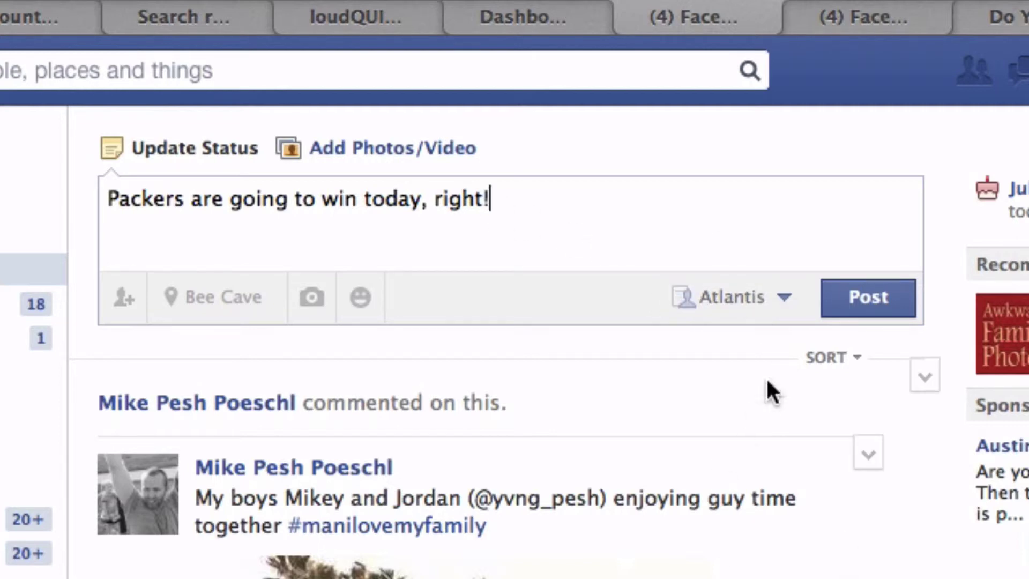
click(781, 310)
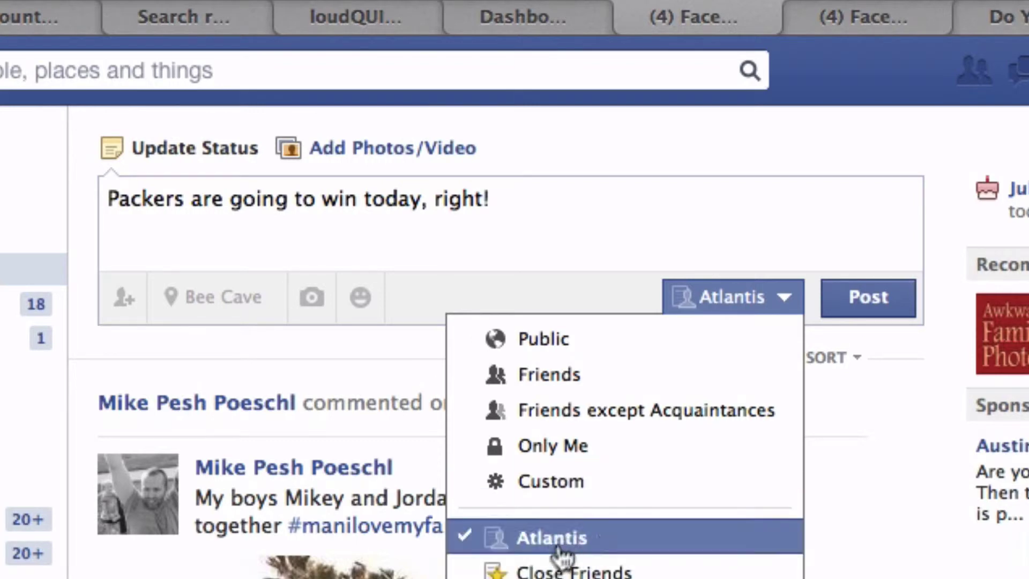
scroll(624, 445, down, 4)
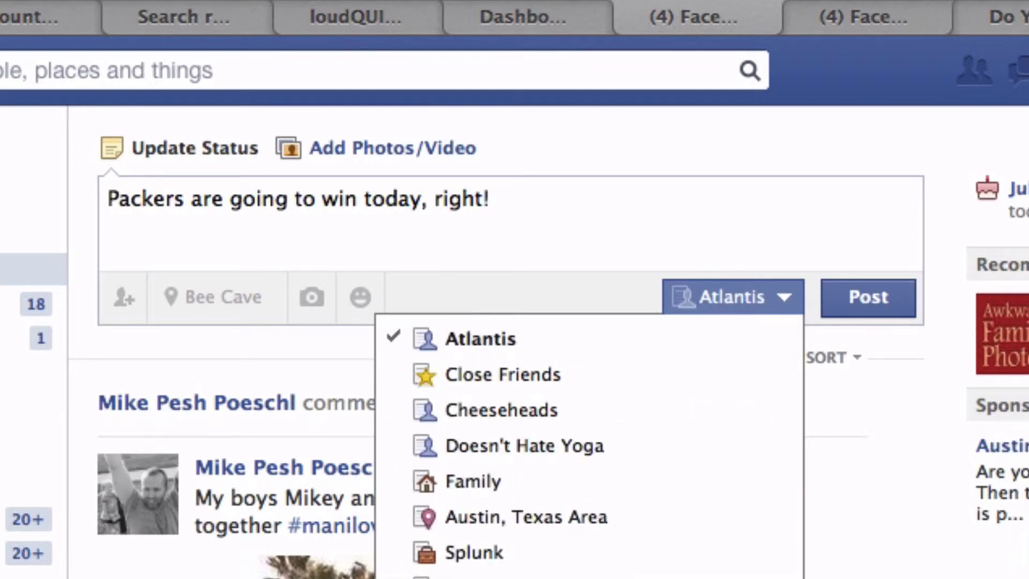
click(522, 410)
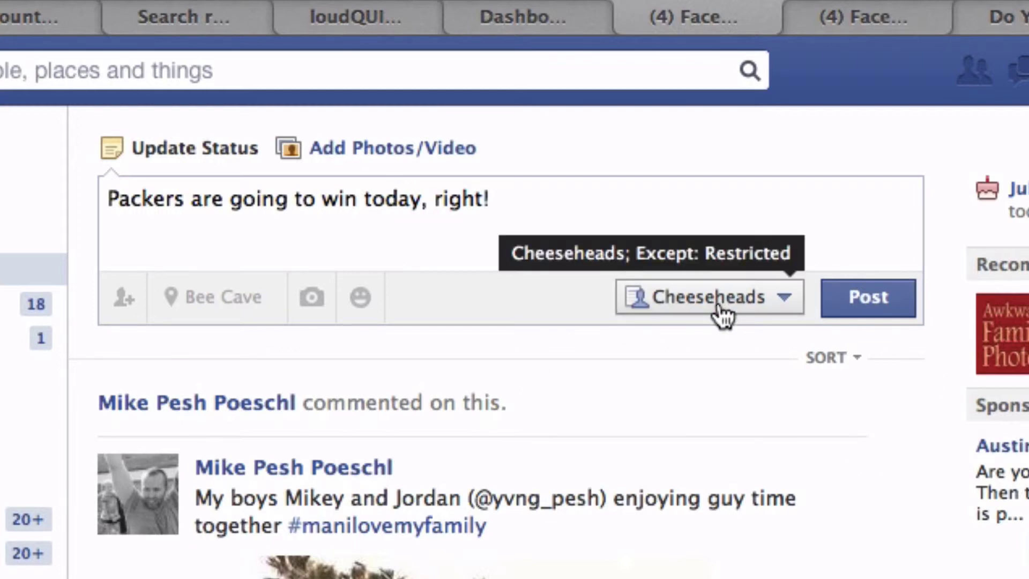
click(866, 308)
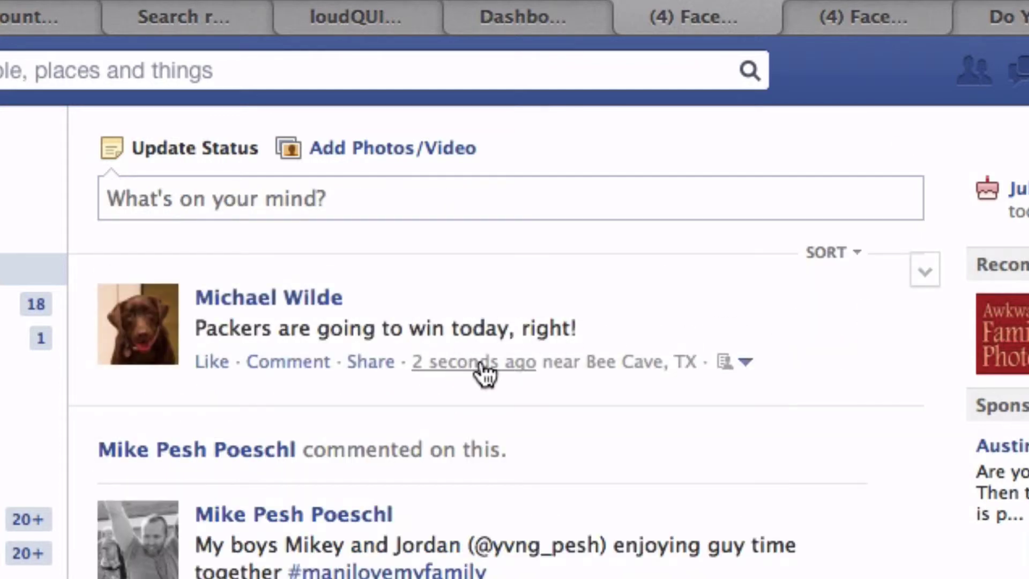
mouse_move(484, 373)
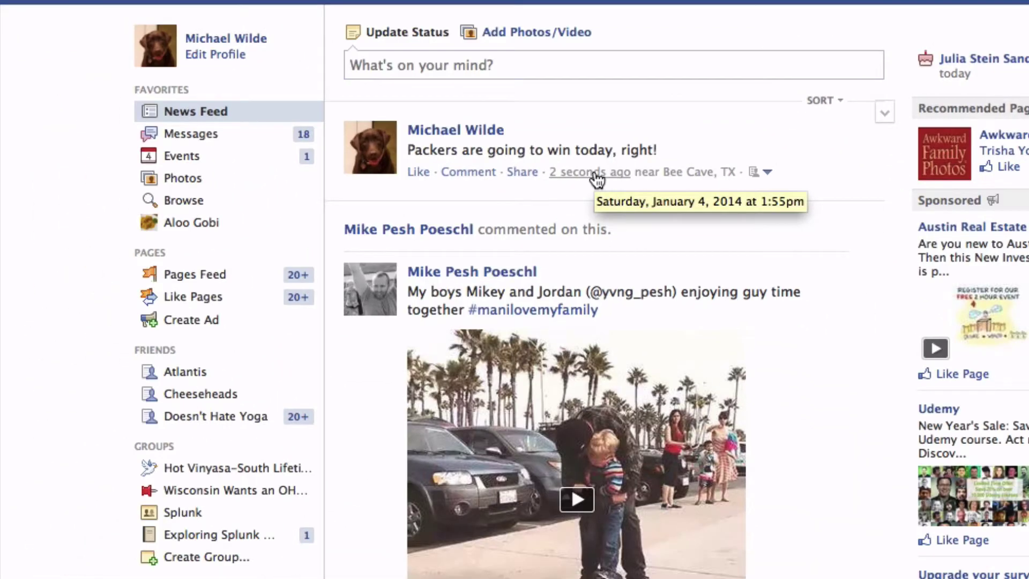
- Open the Atlantis list feed and its member editor
click(181, 373)
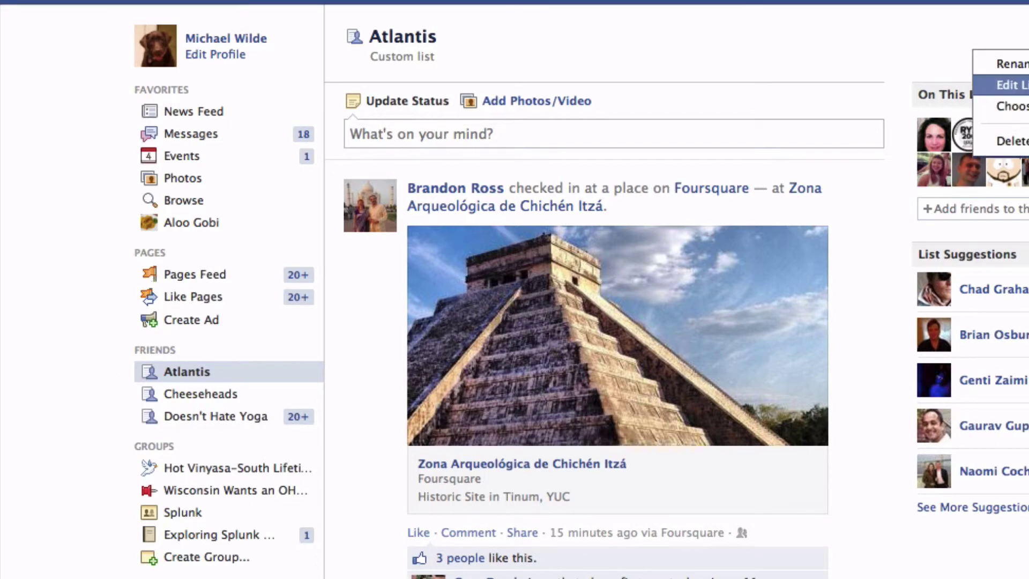
click(1010, 85)
scroll(764, 348, down, 5)
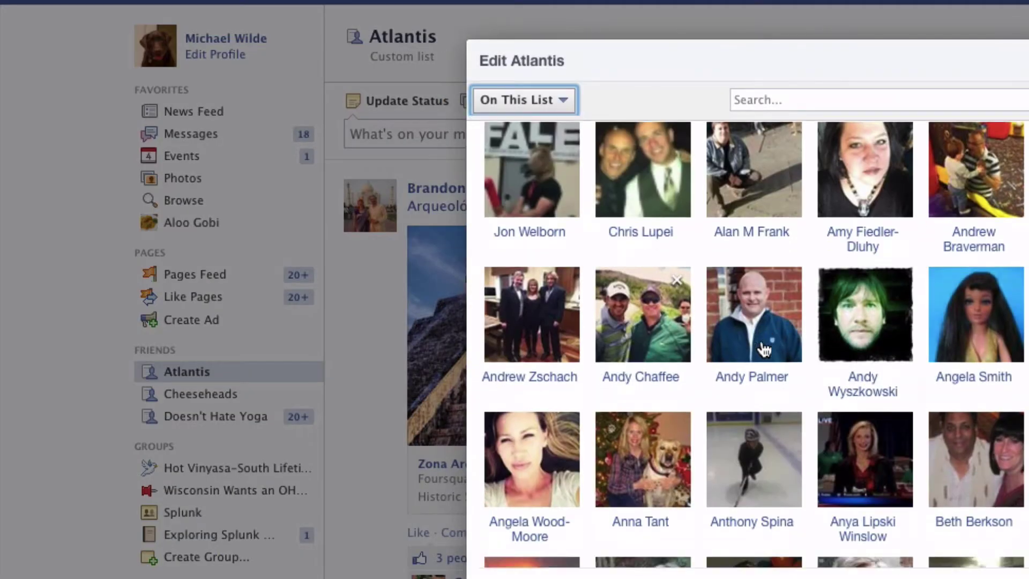
scroll(763, 347, down, 10)
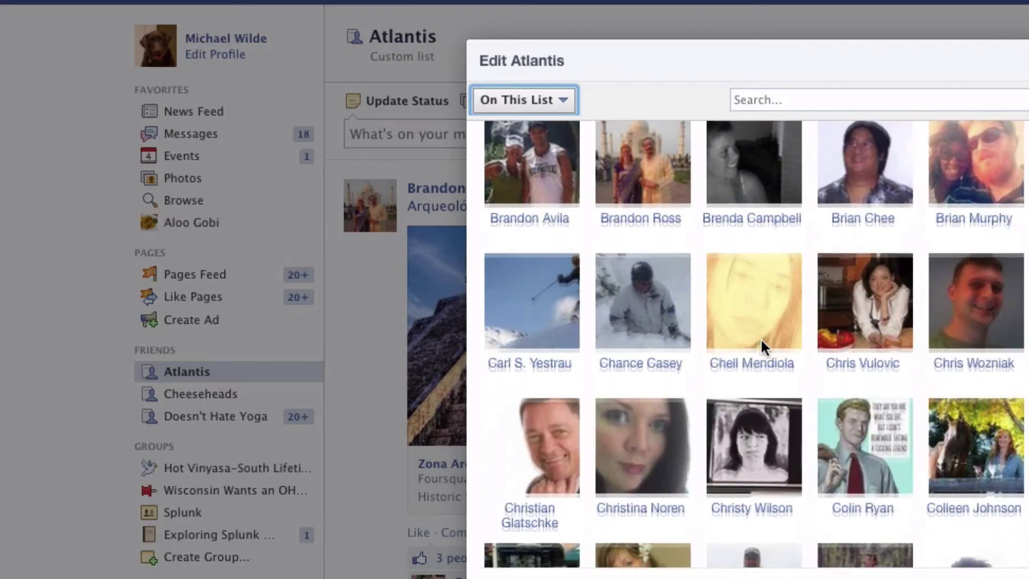
scroll(760, 338, down, 3)
scroll(761, 340, up, 8)
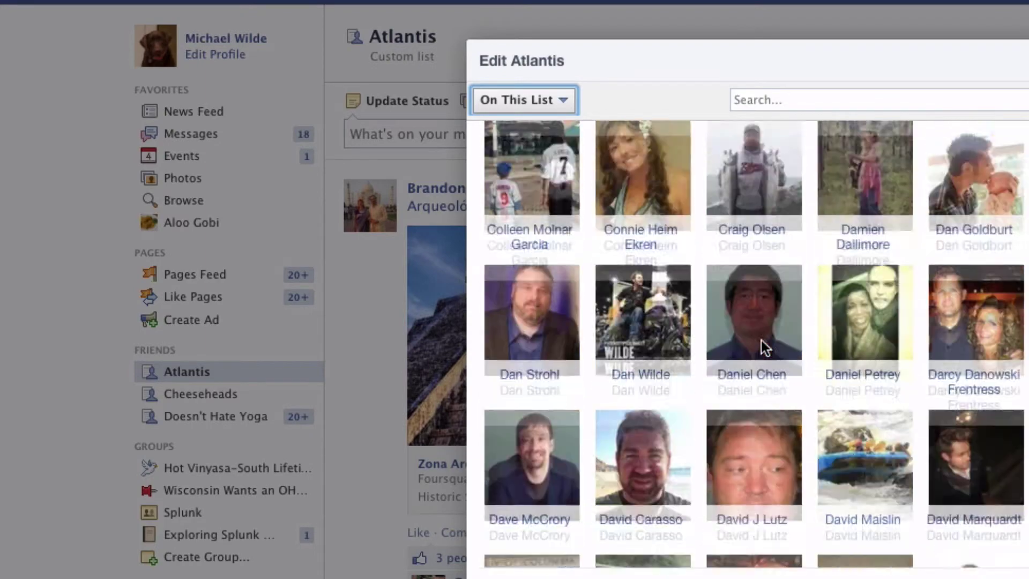
- Remove four friends from Atlantis and close the editor, leaving 236 members
mouse_move(656, 397)
click(677, 373)
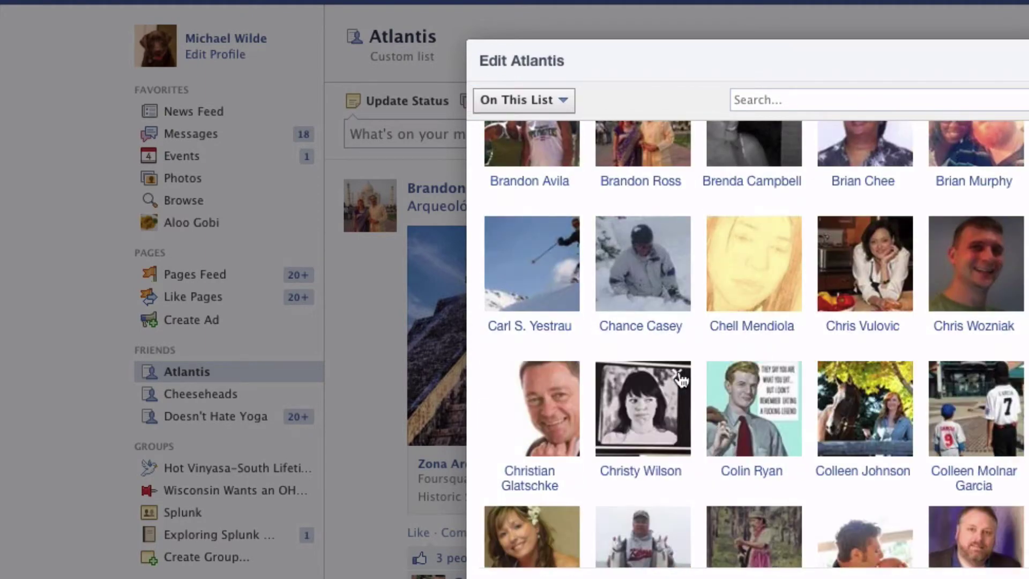
click(677, 373)
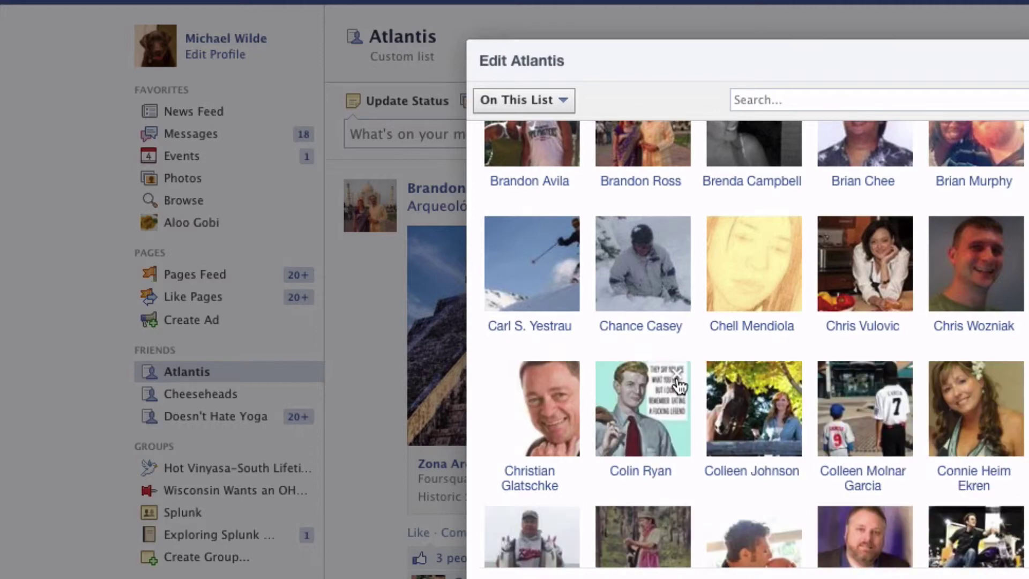
scroll(677, 384, down, 5)
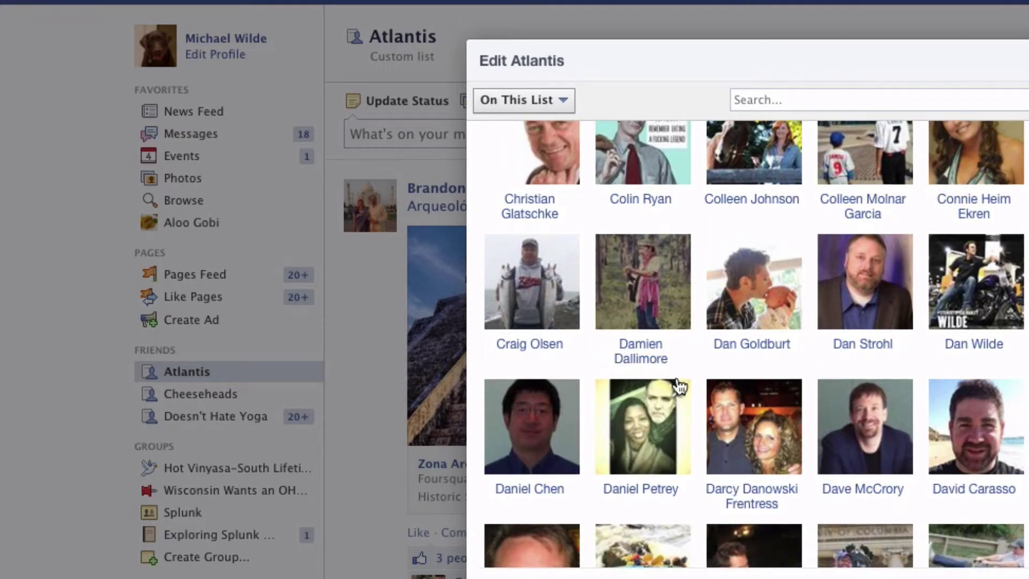
scroll(679, 385, down, 3)
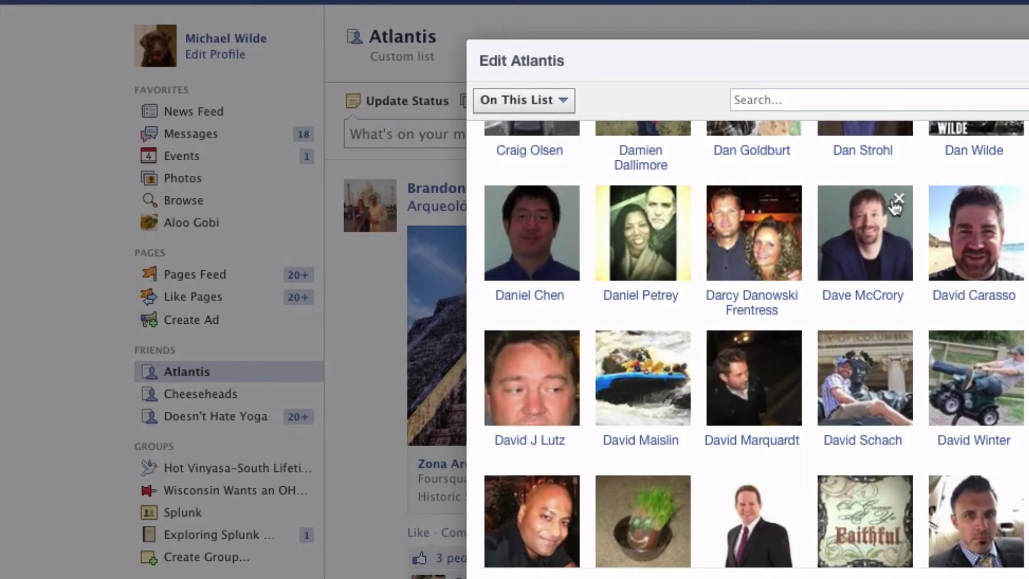
click(899, 198)
scroll(849, 383, down, 1)
scroll(850, 383, down, 13)
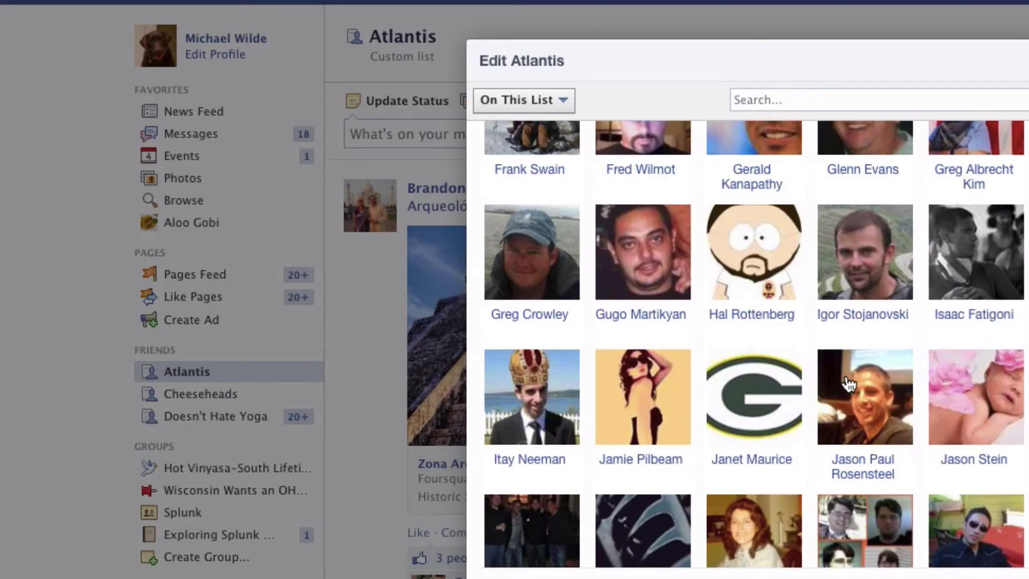
scroll(849, 383, down, 1)
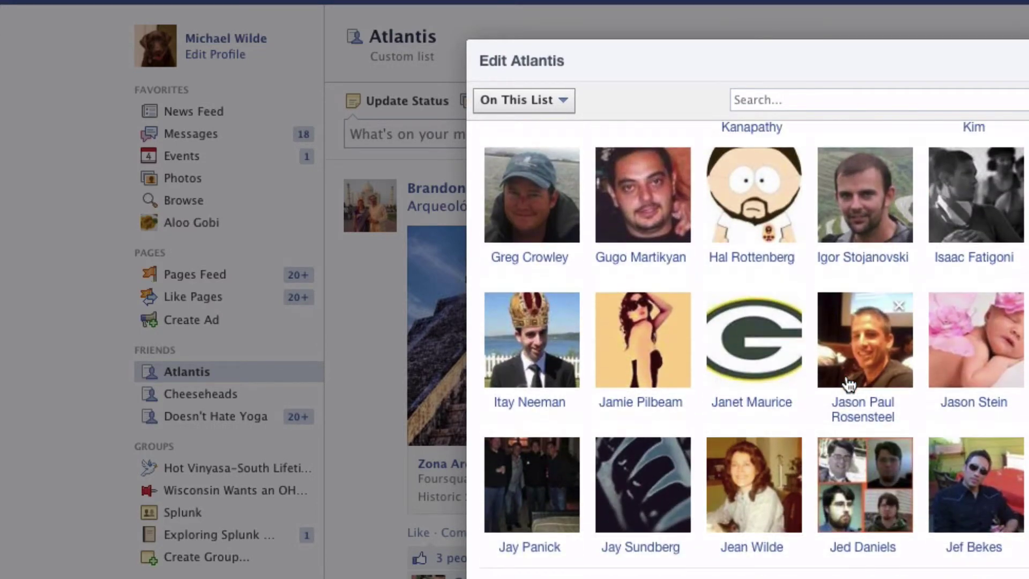
click(678, 306)
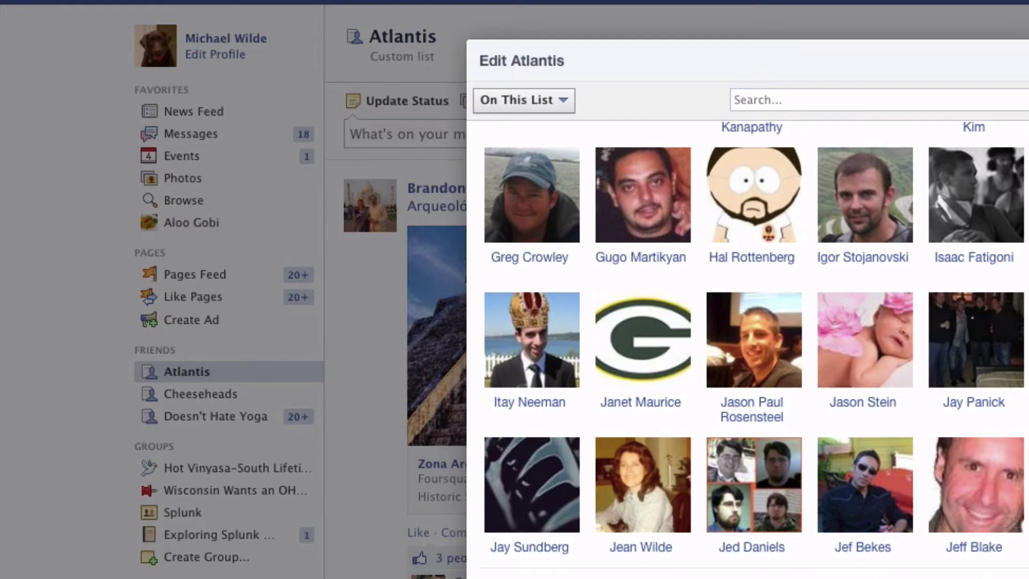
key(Escape)
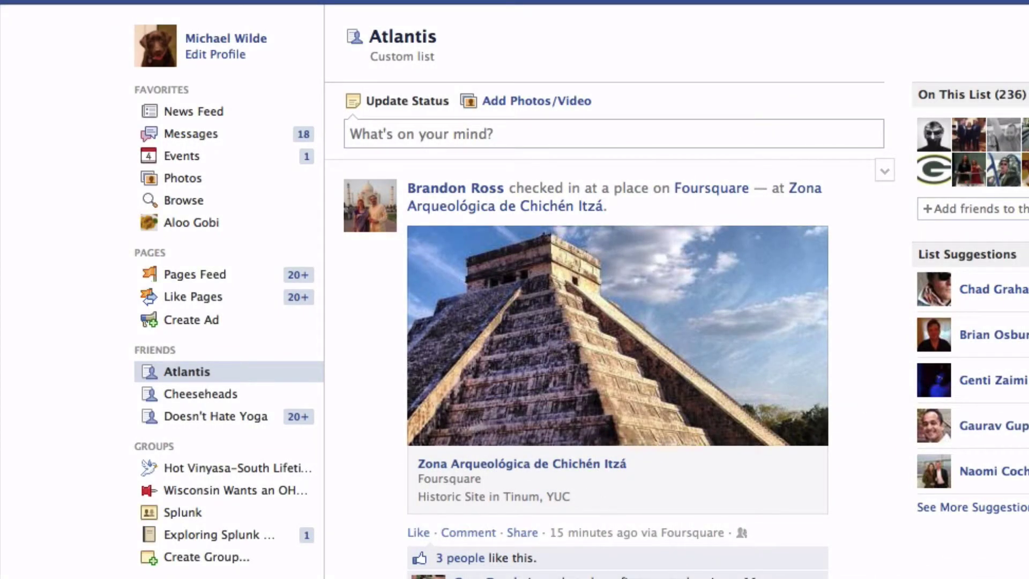
- In the News Feed status box, switch the post audience from Cheeseheads to Friends
click(193, 111)
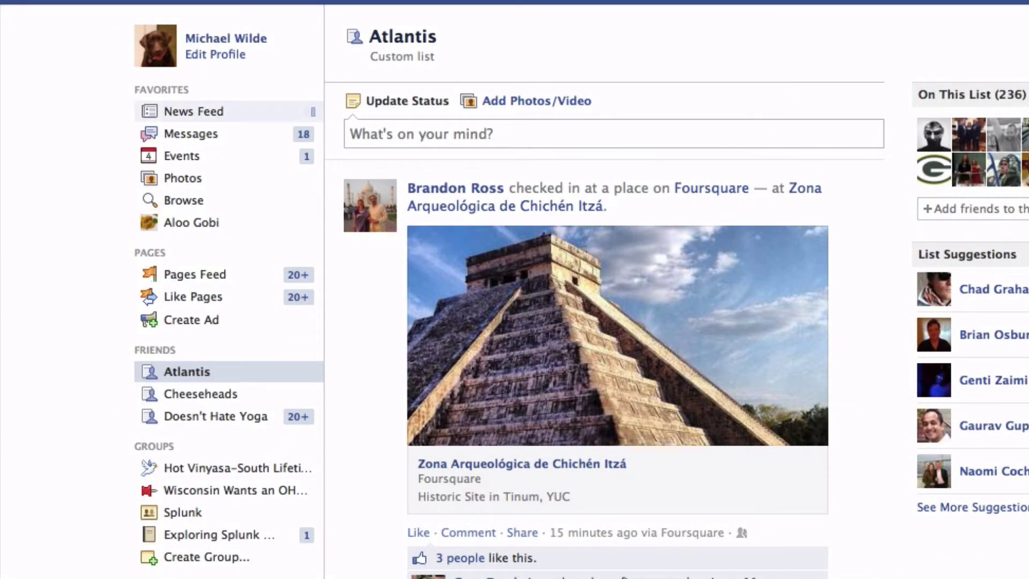
click(496, 65)
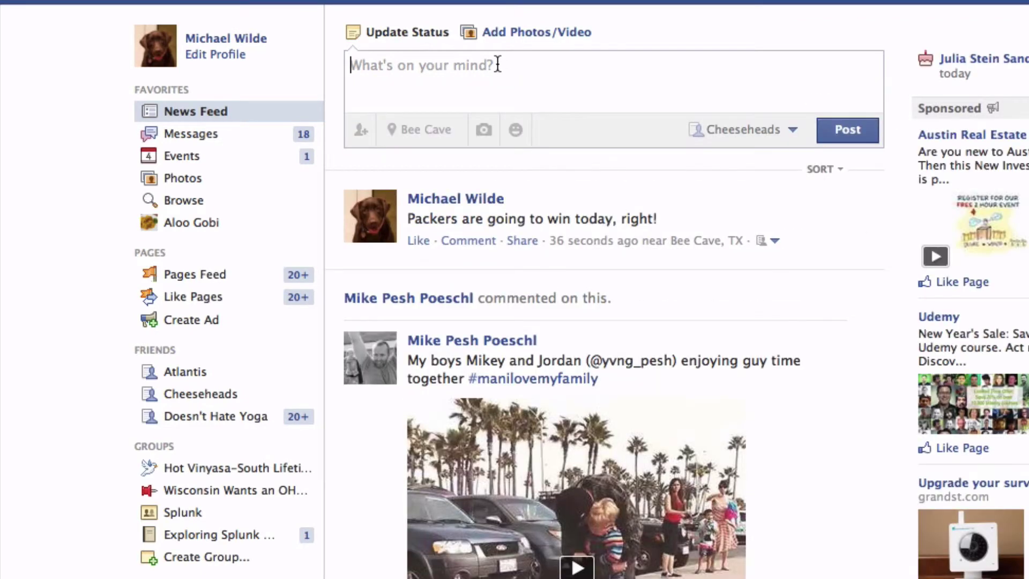
click(794, 133)
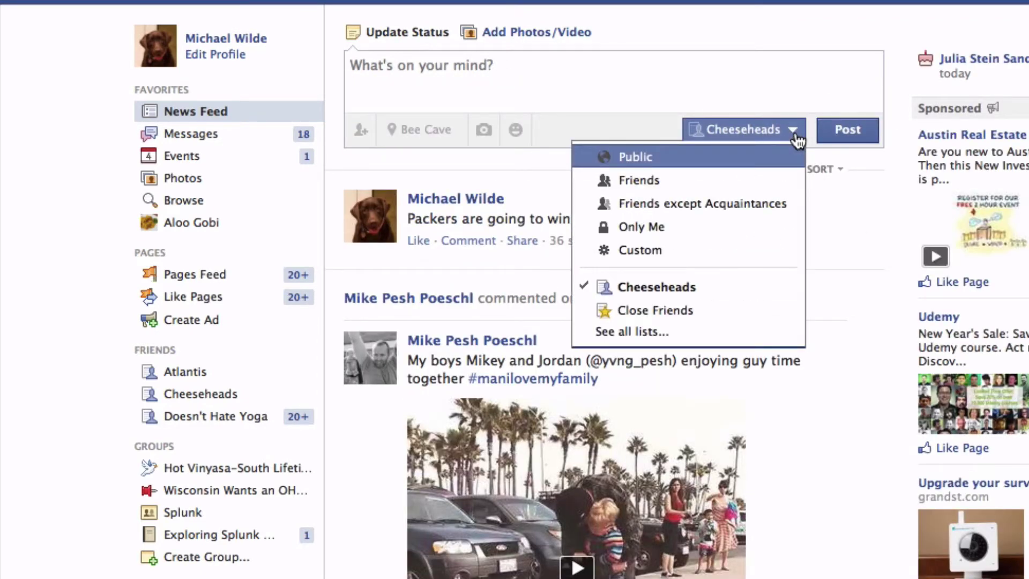
click(598, 73)
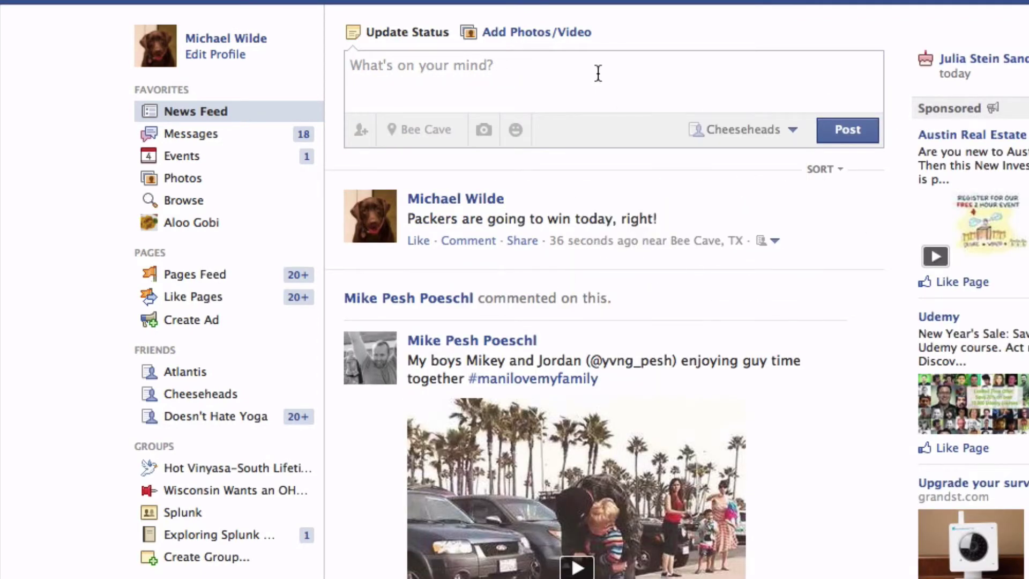
click(789, 138)
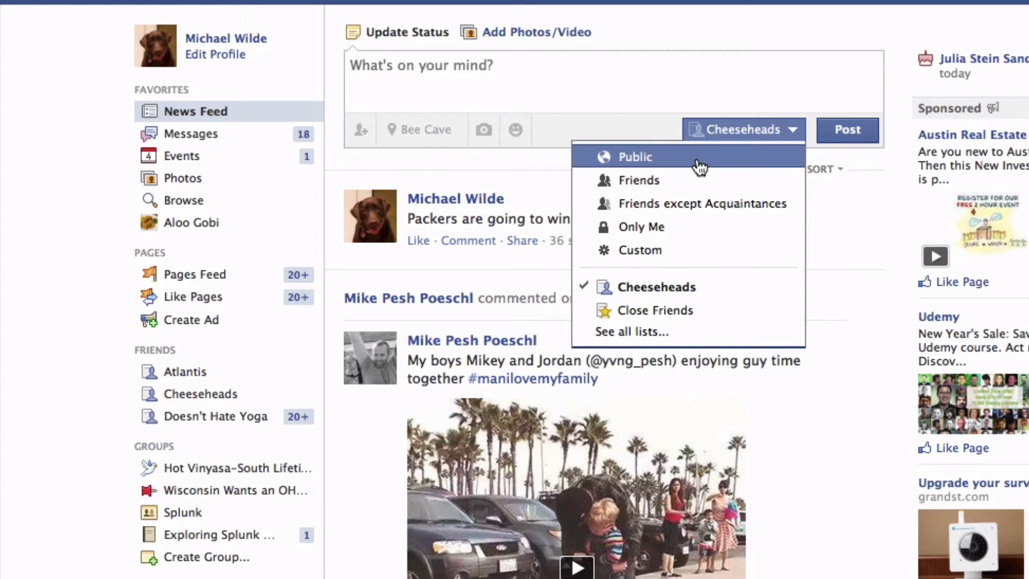
click(673, 180)
click(609, 103)
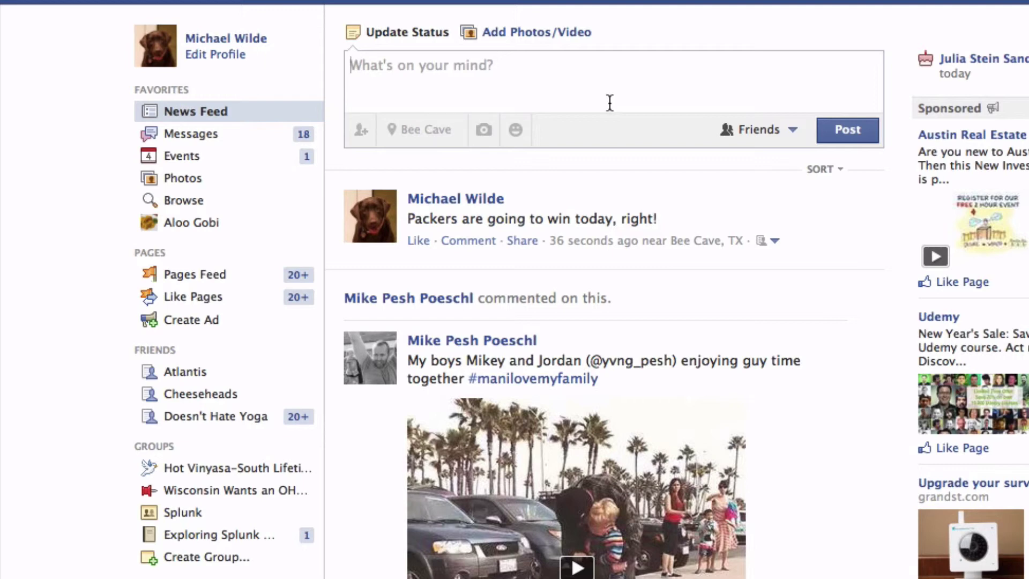
- Reopen the audience menu to confirm Friends is now selected
click(776, 134)
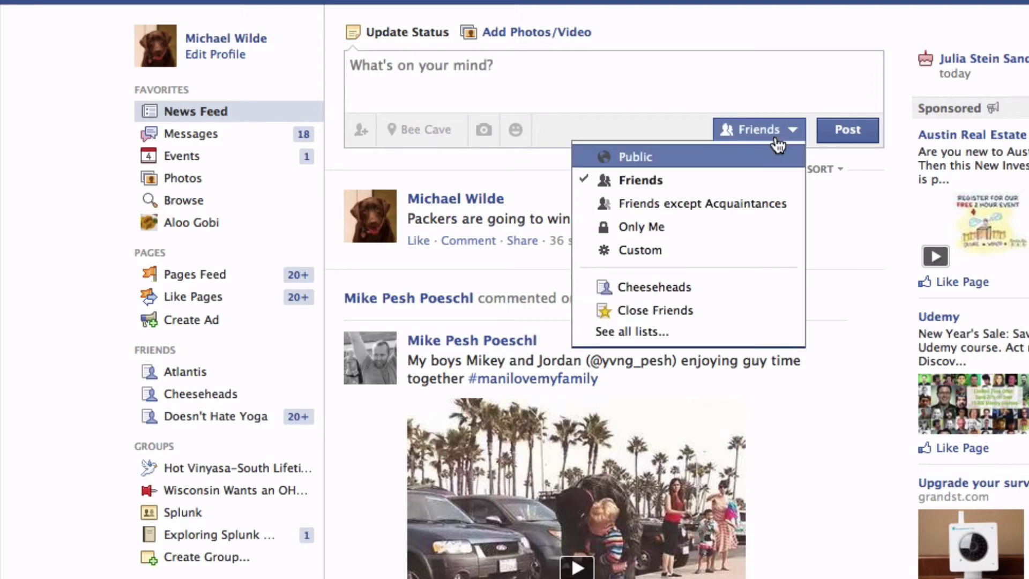
click(740, 81)
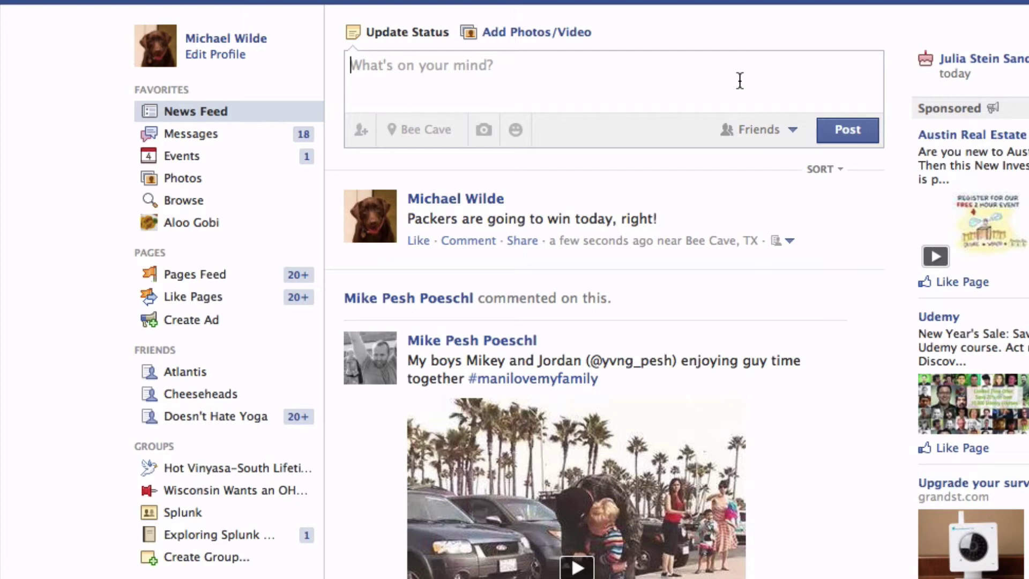
click(774, 130)
click(498, 86)
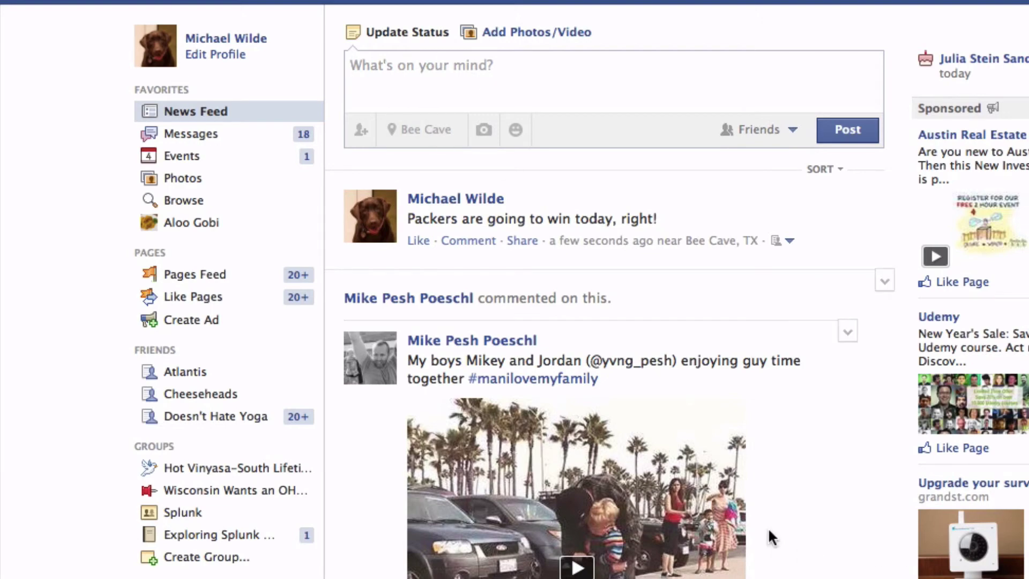
- Open the Friends lists overview showing Close Friends, Acquaintances, Family, Restricted and Atlantis
scroll(205, 528, down, 5)
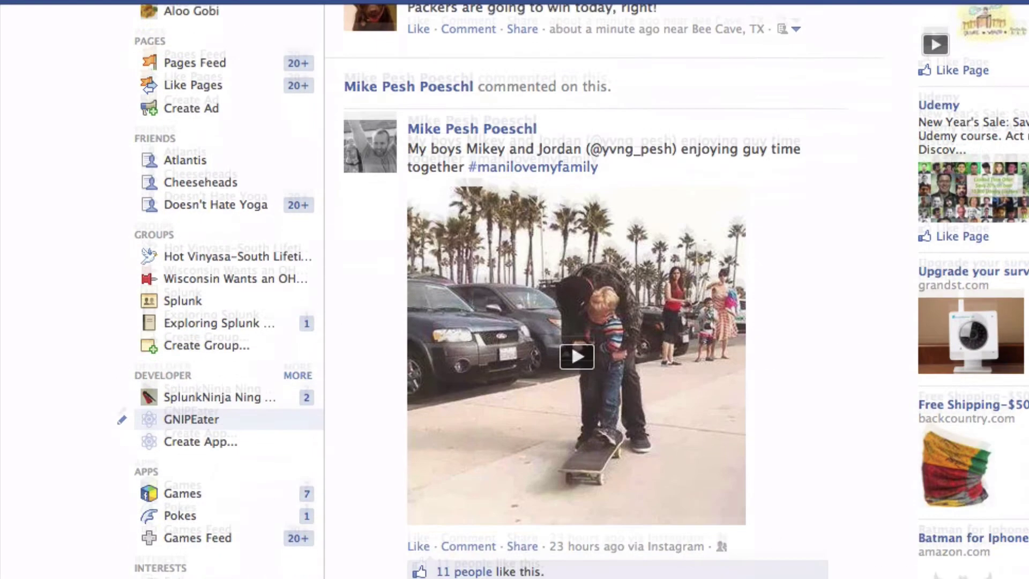
scroll(225, 134, up, 1)
scroll(197, 196, down, 1)
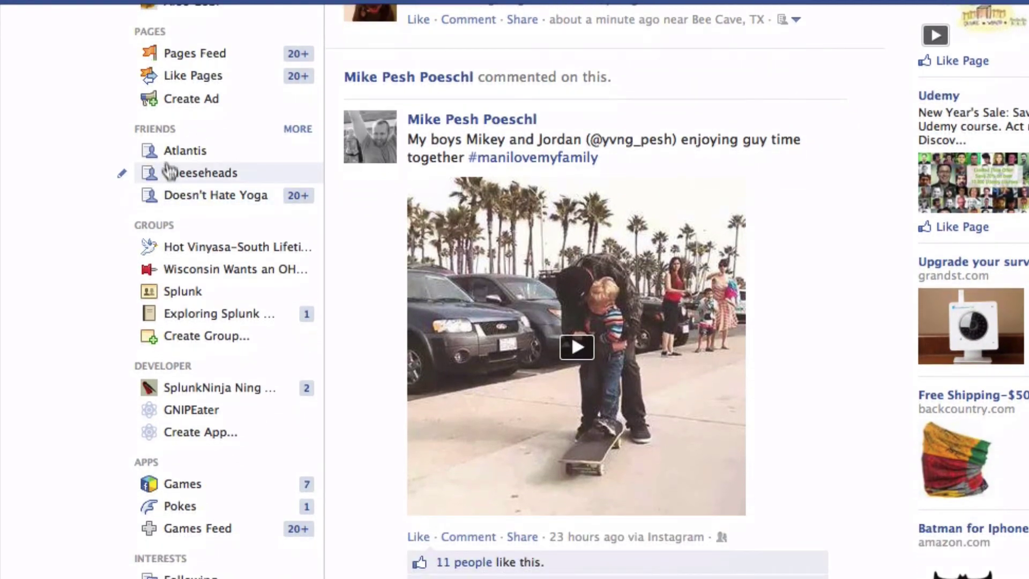
click(168, 131)
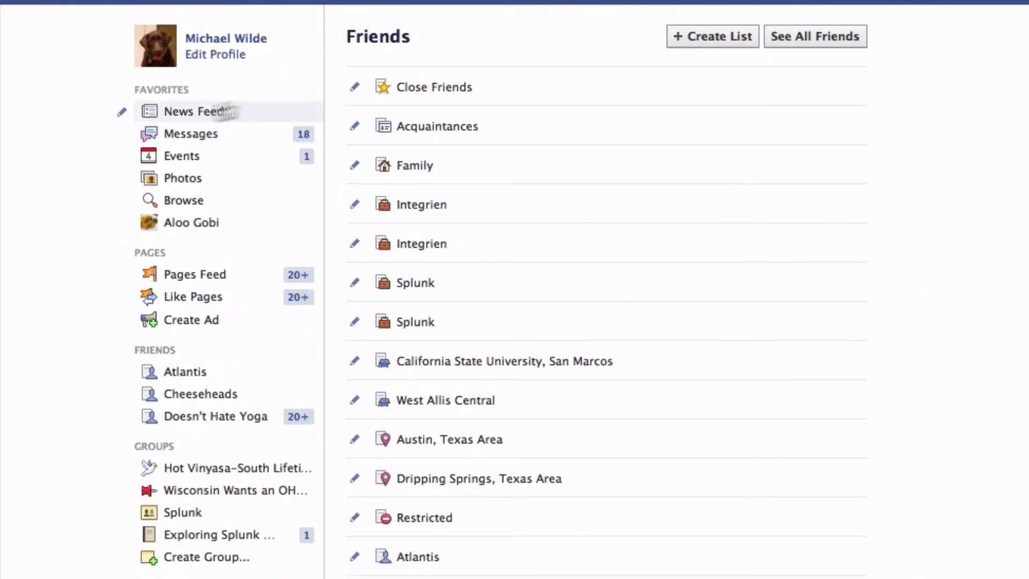